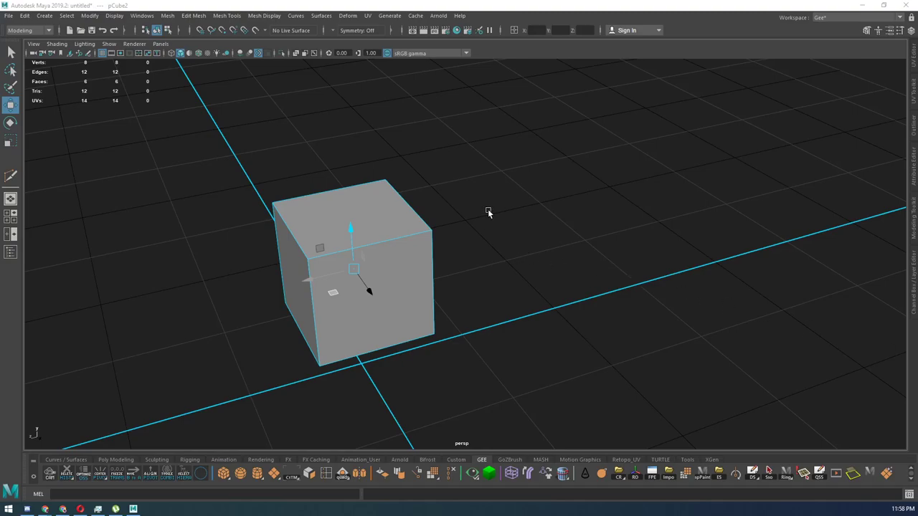
# Switch the cube to edge selection and select one front edge of its top face
pyautogui.keyDown('alt'); pyautogui.moveTo(477, 199); pyautogui.dragTo(538, 268); pyautogui.keyUp('alt')
pyautogui.scroll(-2, 480, 254)
pyautogui.scroll(2, 502, 263)
pyautogui.scroll(1, 463, 234)
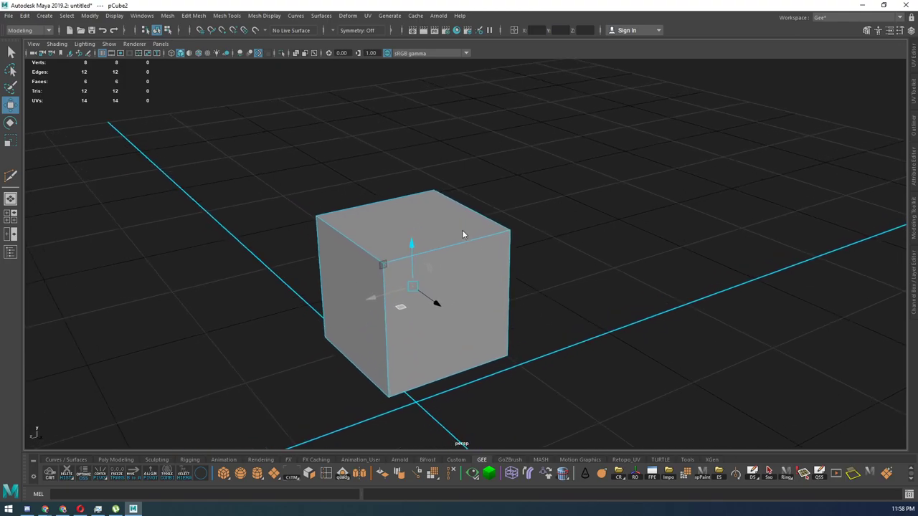
pyautogui.moveTo(462, 230); pyautogui.dragTo(455, 191, button='right')
pyautogui.click(437, 258)
pyautogui.keyDown('alt'); pyautogui.moveTo(437, 258); pyautogui.dragTo(459, 260); pyautogui.keyUp('alt')
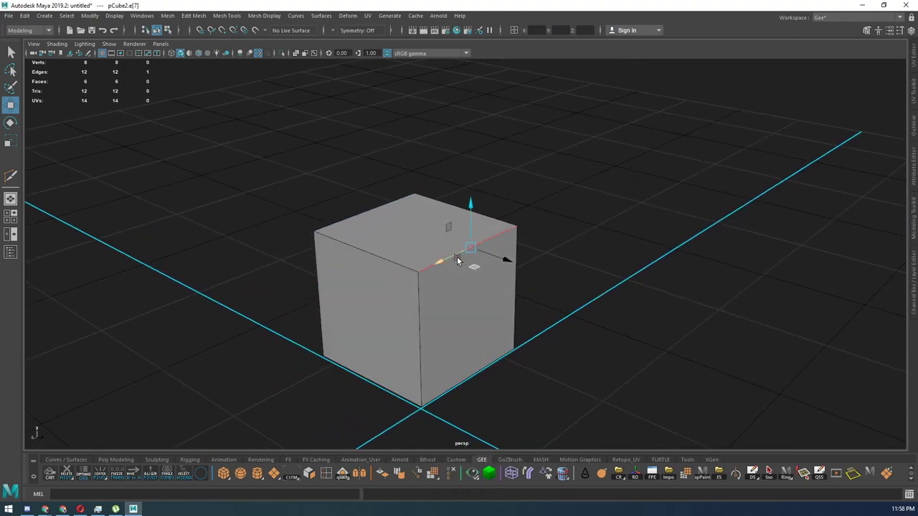
# Switch to the Maya Classic workspace and bevel the selected top edge of the cube with a fraction of 0.41
pyautogui.click(842, 18)
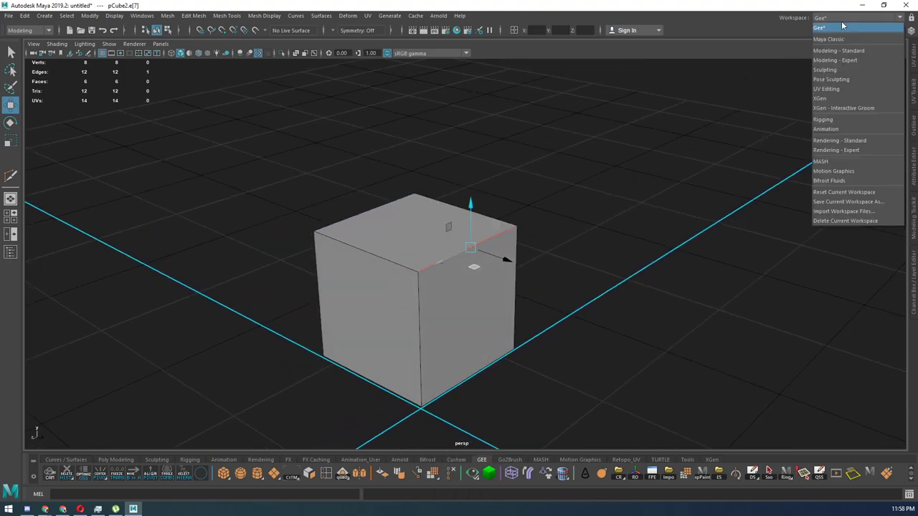
pyautogui.click(829, 40)
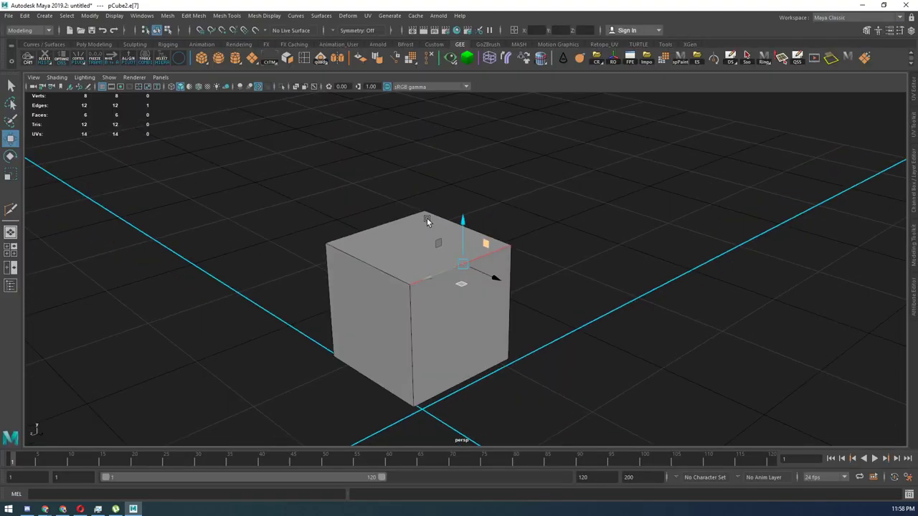
pyautogui.keyDown('alt'); pyautogui.moveTo(424, 195); pyautogui.dragTo(434, 216); pyautogui.keyUp('alt')
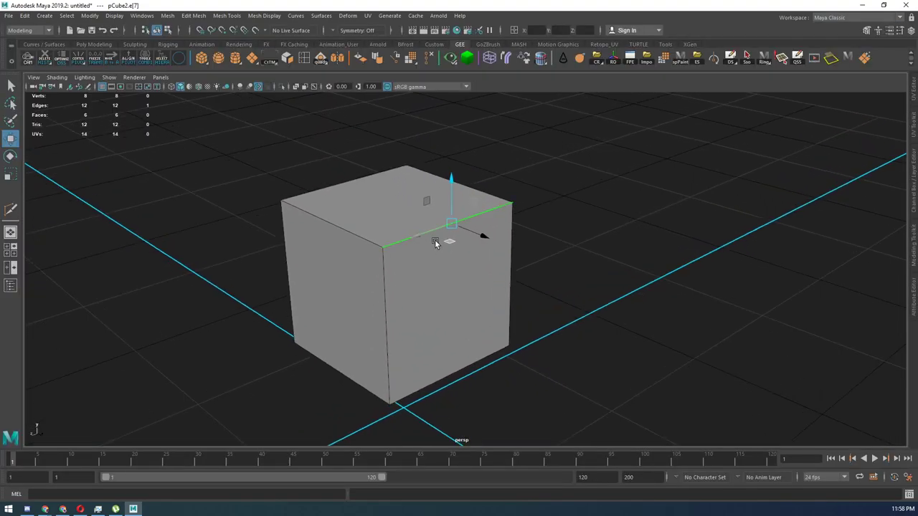
pyautogui.hotkey('ctrl', 'b')
pyautogui.moveTo(450, 253); pyautogui.dragTo(498, 227)
pyautogui.keyDown('alt'); pyautogui.moveTo(510, 272); pyautogui.dragTo(532, 249); pyautogui.keyUp('alt')
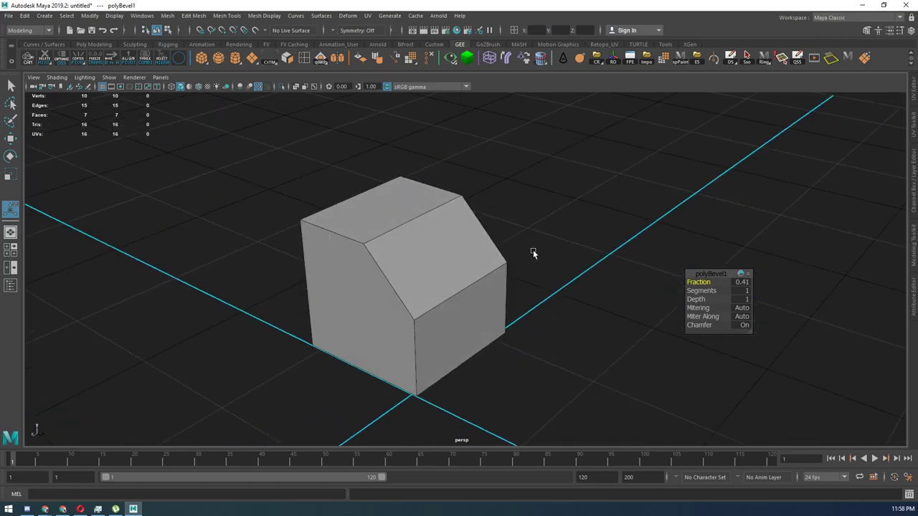
# Switch back to the Gee workspace and activate the Move tool
pyautogui.click(843, 23)
pyautogui.click(840, 26)
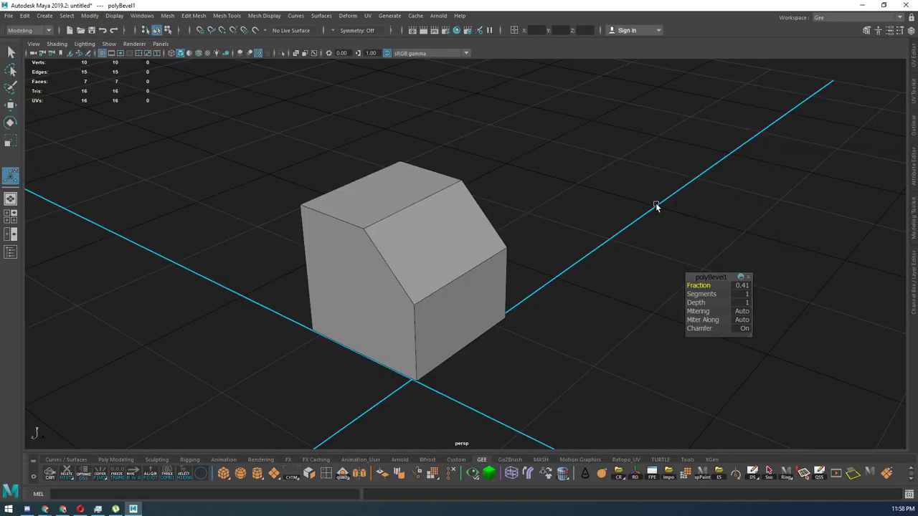
pyautogui.keyDown('alt'); pyautogui.moveTo(655, 205); pyautogui.dragTo(575, 185); pyautogui.keyUp('alt')
pyautogui.press('w')
pyautogui.keyDown('alt'); pyautogui.moveTo(454, 258); pyautogui.dragTo(511, 261); pyautogui.keyUp('alt')
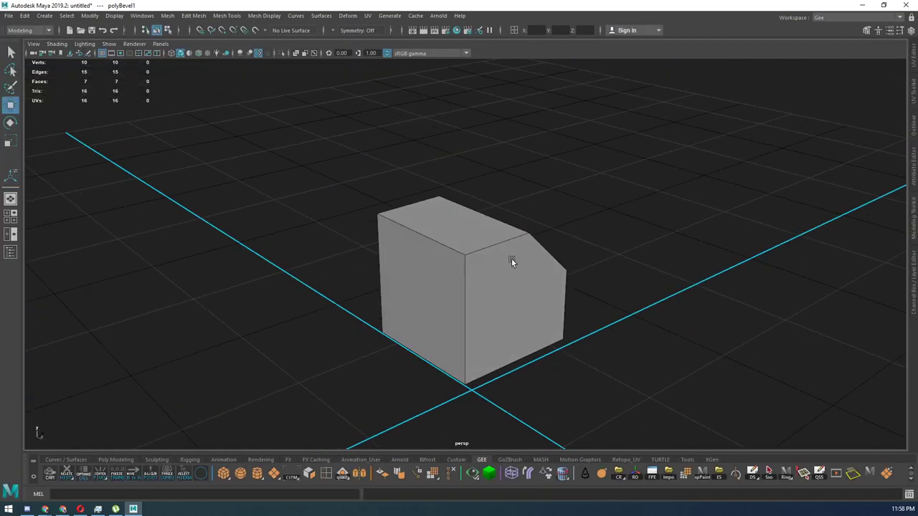
# Select all edges of the block except the four that border the sloped bevel face
pyautogui.click(459, 278)
pyautogui.keyDown('shift'); pyautogui.click(502, 245); pyautogui.keyUp('shift')
pyautogui.keyDown('alt'); pyautogui.moveTo(389, 252); pyautogui.dragTo(470, 249); pyautogui.keyUp('alt')
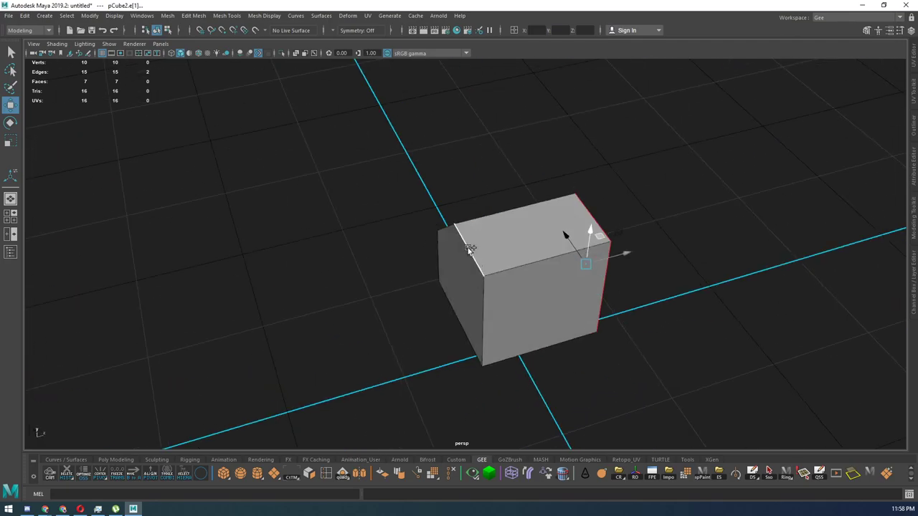
pyautogui.keyDown('shift'); pyautogui.click(470, 249); pyautogui.keyUp('shift')
pyautogui.keyDown('shift'); pyautogui.click(479, 299); pyautogui.keyUp('shift')
pyautogui.keyDown('alt'); pyautogui.moveTo(487, 303); pyautogui.dragTo(509, 281); pyautogui.keyUp('alt')
pyautogui.keyDown('shift'); pyautogui.click(492, 286); pyautogui.keyUp('shift')
pyautogui.moveTo(506, 313)
pyautogui.keyDown('alt'); pyautogui.mouseDown()
pyautogui.moveTo(504, 287)
pyautogui.moveTo(502, 302)
pyautogui.mouseUp(); pyautogui.keyUp('alt')
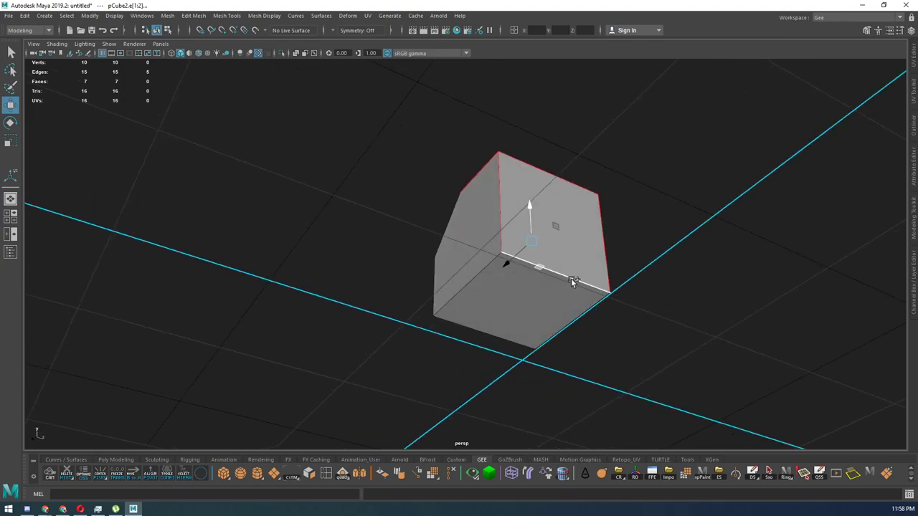
pyautogui.keyDown('shift'); pyautogui.click(570, 282); pyautogui.keyUp('shift')
pyautogui.keyDown('shift'); pyautogui.click(582, 319); pyautogui.keyUp('shift')
pyautogui.keyDown('shift'); pyautogui.click(486, 273); pyautogui.keyUp('shift')
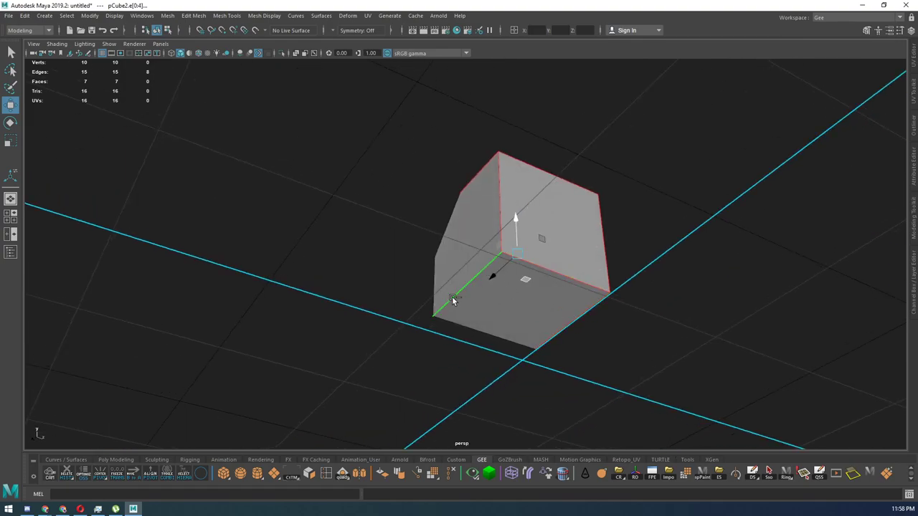
pyautogui.keyDown('alt'); pyautogui.moveTo(488, 277); pyautogui.dragTo(547, 321); pyautogui.keyUp('alt')
pyautogui.keyDown('shift'); pyautogui.click(473, 326); pyautogui.keyUp('shift')
pyautogui.keyDown('shift'); pyautogui.click(443, 330); pyautogui.keyUp('shift')
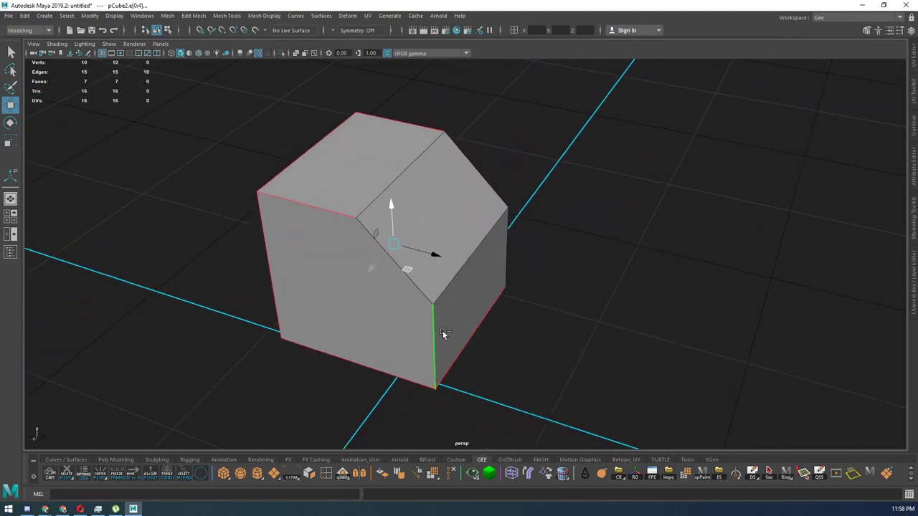
pyautogui.keyDown('alt'); pyautogui.moveTo(442, 330); pyautogui.dragTo(450, 312); pyautogui.keyUp('alt')
pyautogui.keyDown('shift'); pyautogui.click(504, 266); pyautogui.keyUp('shift')
pyautogui.keyDown('alt'); pyautogui.moveTo(557, 289); pyautogui.dragTo(505, 277); pyautogui.keyUp('alt')
# Round the selected edges with a multi-segment bevel at an offset of 0.556
pyautogui.hotkey('ctrl', 'b')
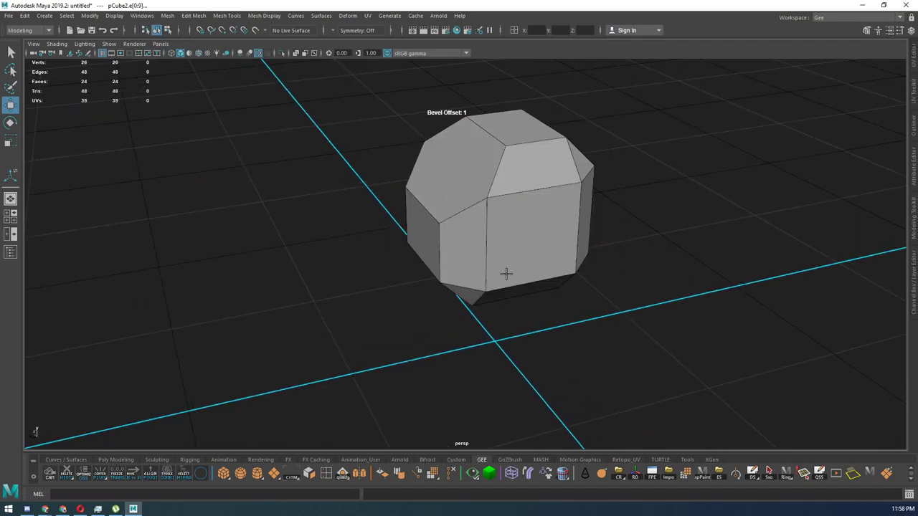
pyautogui.moveTo(566, 273); pyautogui.dragTo(573, 256, button='middle')
pyautogui.keyDown('alt'); pyautogui.moveTo(576, 255); pyautogui.dragTo(560, 231); pyautogui.keyUp('alt')
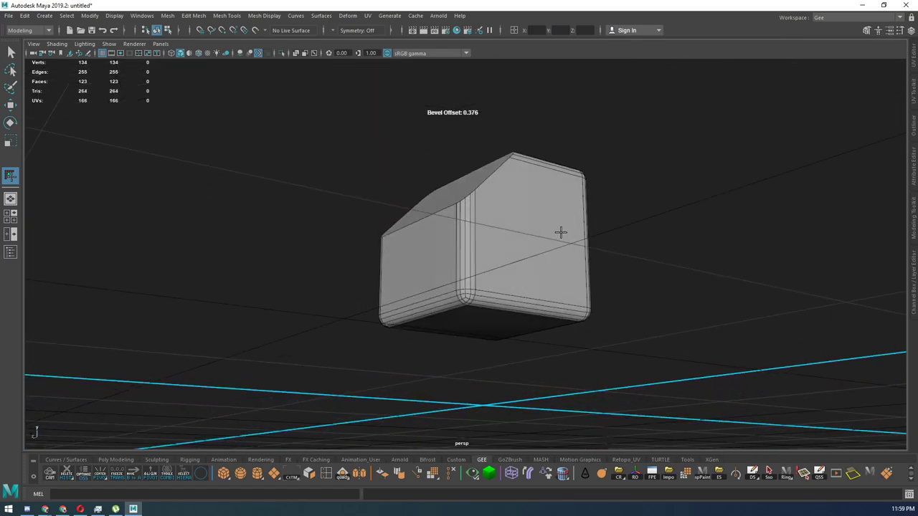
pyautogui.moveTo(560, 250); pyautogui.dragTo(606, 256, button='middle')
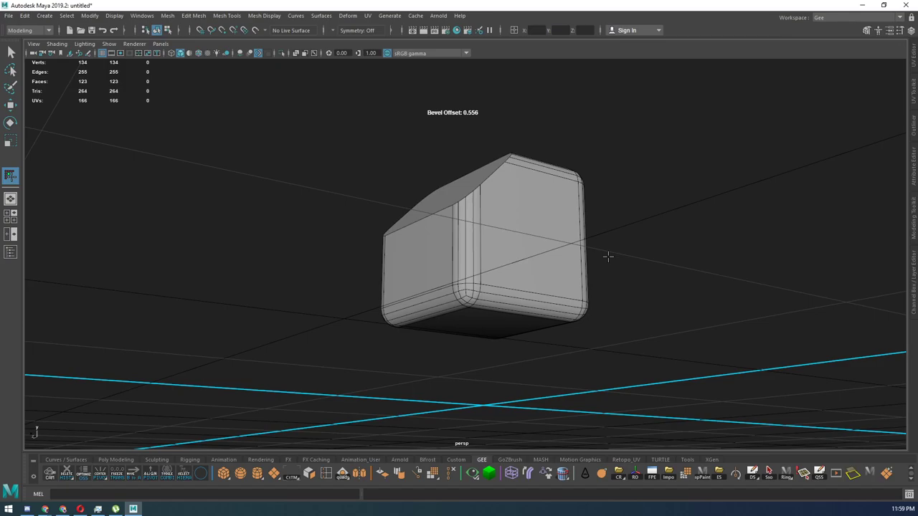
pyautogui.keyDown('alt'); pyautogui.moveTo(606, 256); pyautogui.dragTo(516, 237); pyautogui.keyUp('alt')
pyautogui.press('w')
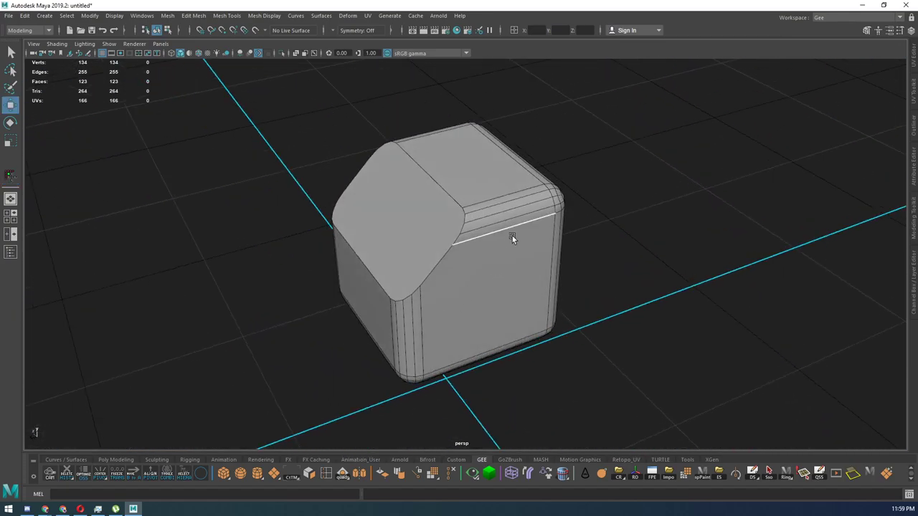
# Return the rounded block to object mode and clear the selection
pyautogui.moveTo(516, 237); pyautogui.dragTo(563, 209, button='right')
pyautogui.keyDown('alt'); pyautogui.moveTo(545, 224); pyautogui.dragTo(601, 255); pyautogui.keyUp('alt')
pyautogui.click(607, 251)
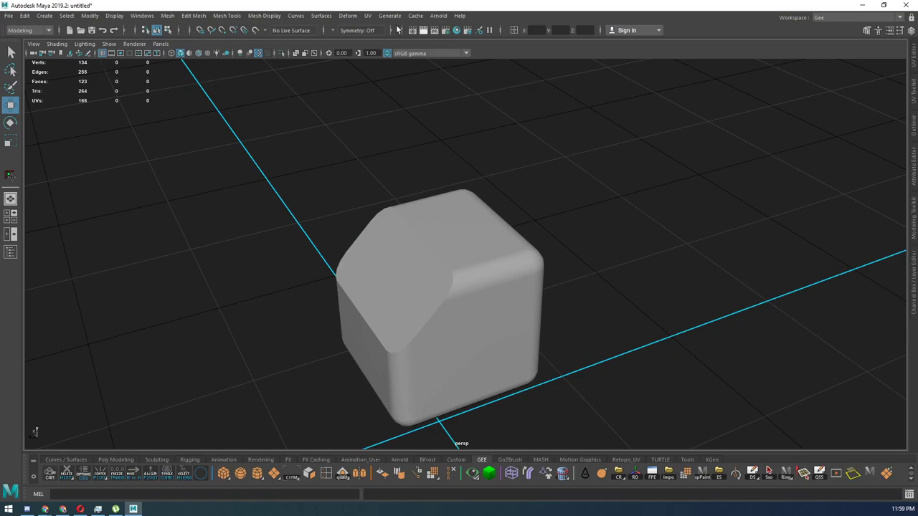
# Look at the dialog for saving the current workspace under a name and at the list of available workspaces
pyautogui.click(142, 16)
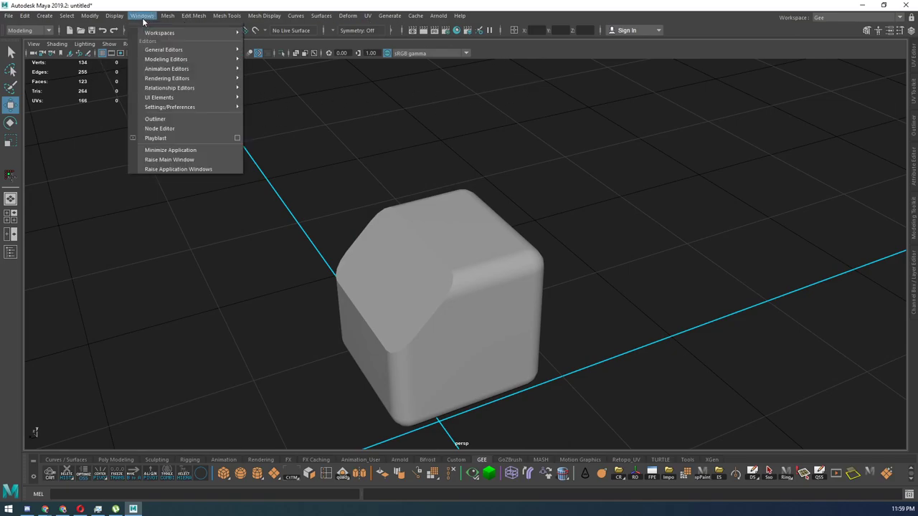
pyautogui.moveTo(148, 52)
pyautogui.moveTo(165, 33)
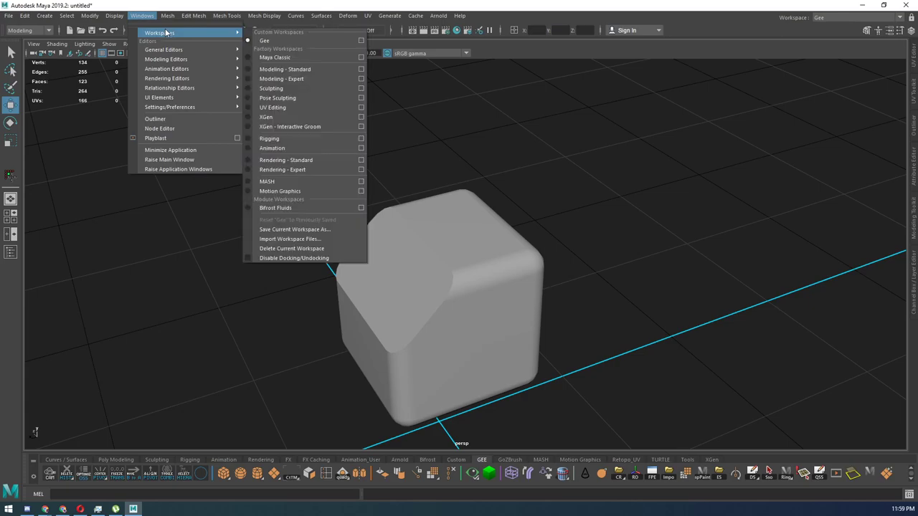
pyautogui.click(318, 231)
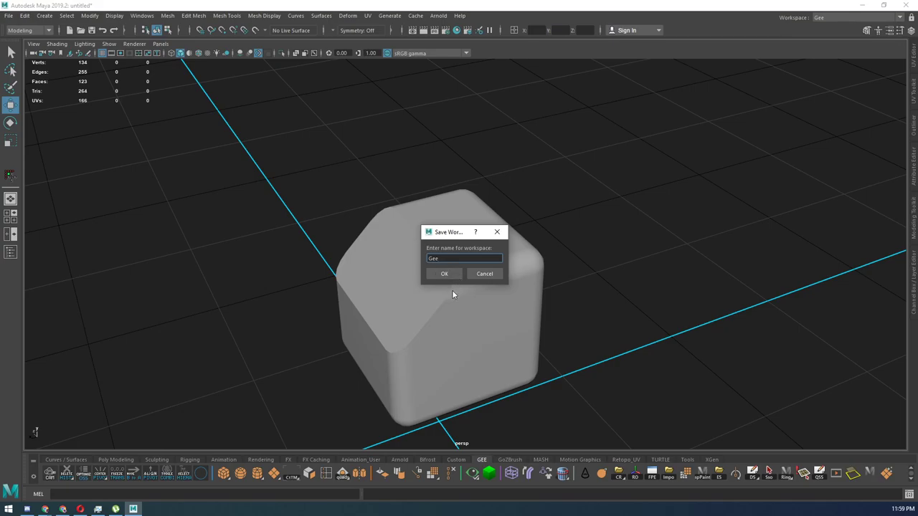
pyautogui.click(496, 231)
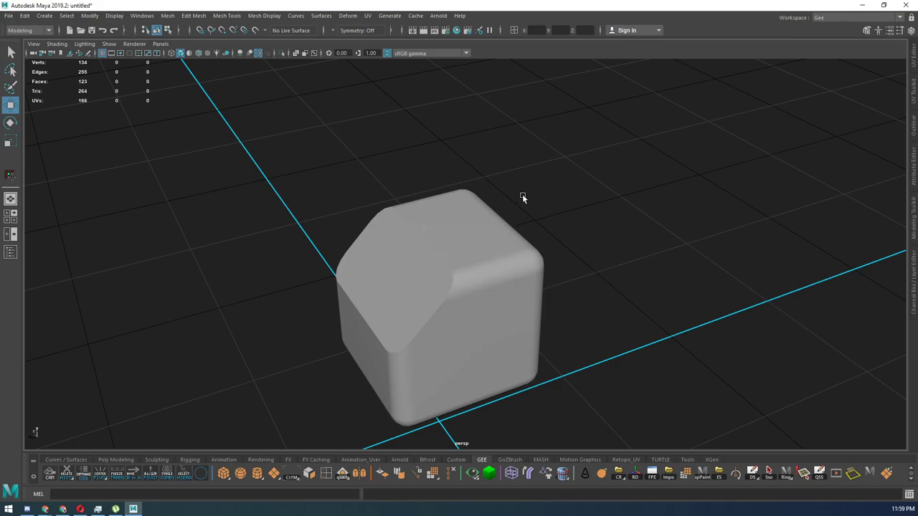
pyautogui.click(833, 20)
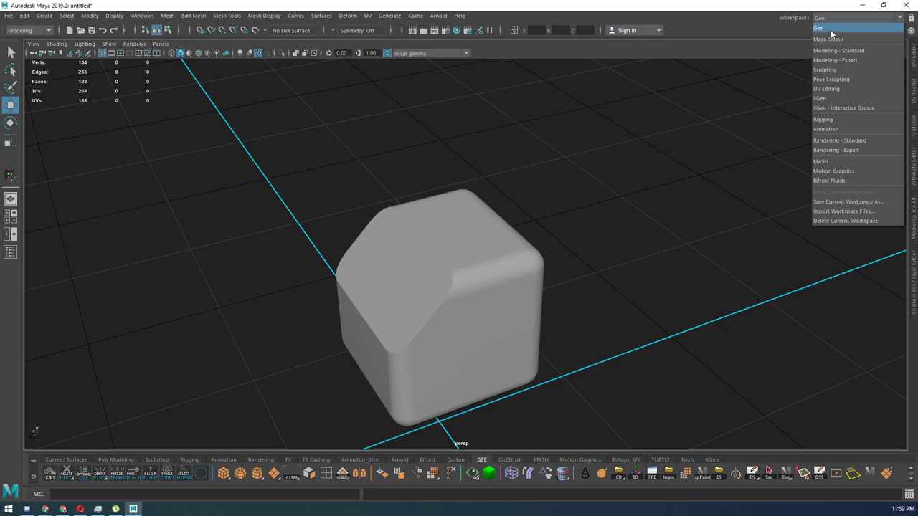
pyautogui.click(683, 103)
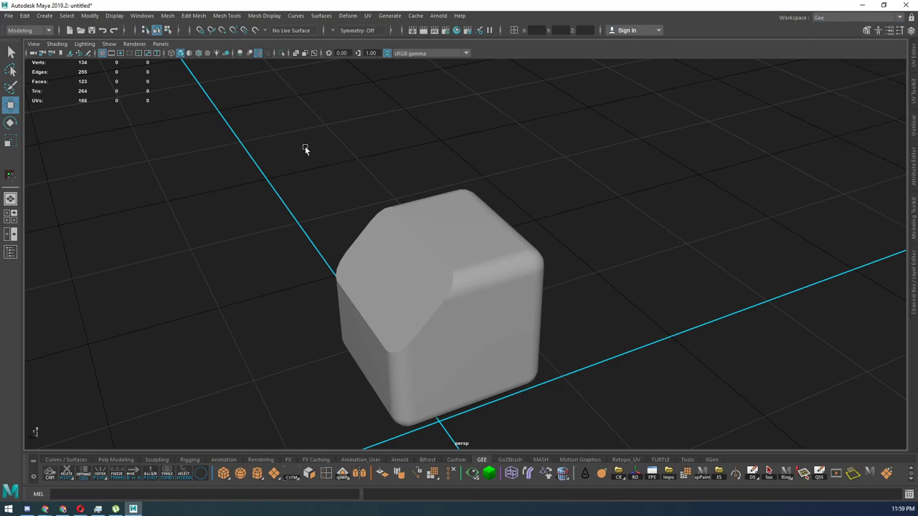
# Open the Hotkey Editor and look at the management options for the Gee Hotkey set
pyautogui.click(147, 18)
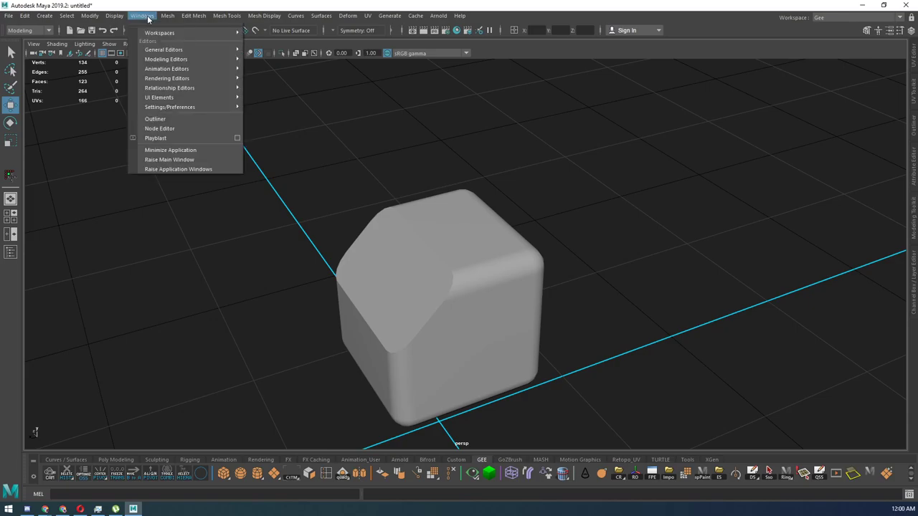
pyautogui.moveTo(173, 108)
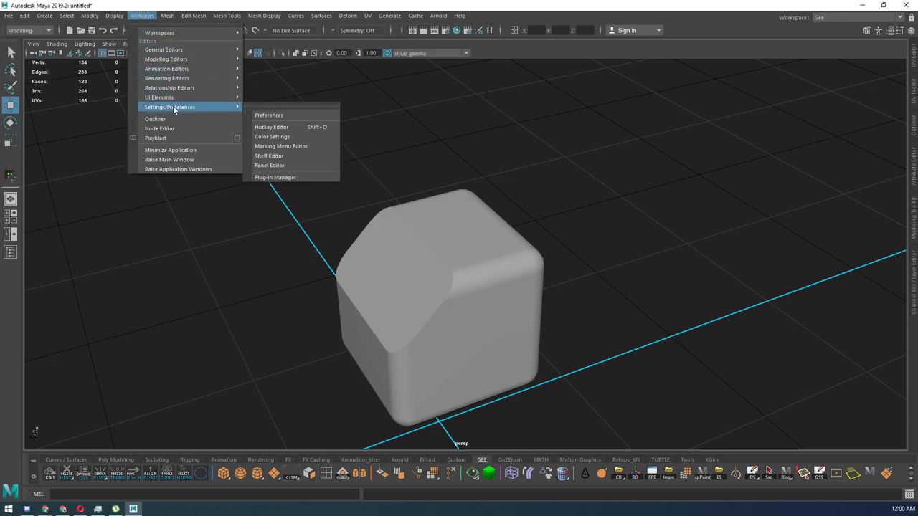
pyautogui.click(284, 128)
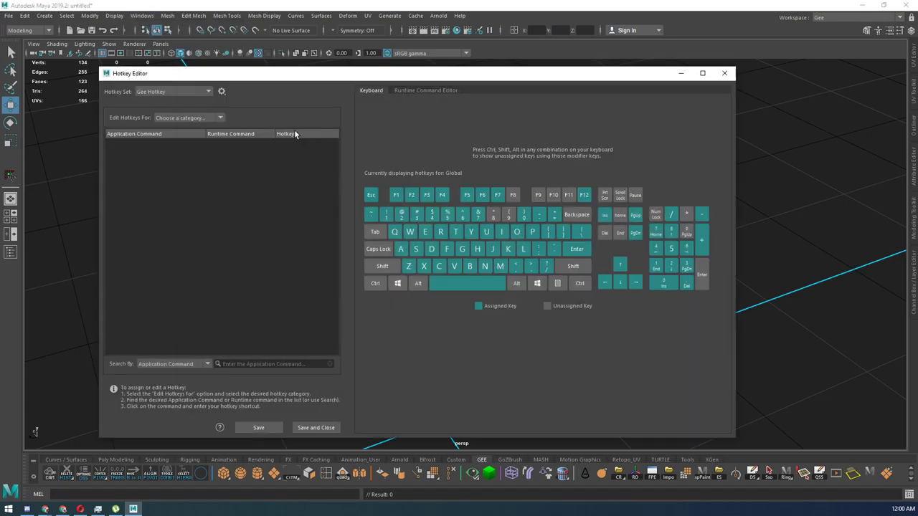
pyautogui.click(223, 93)
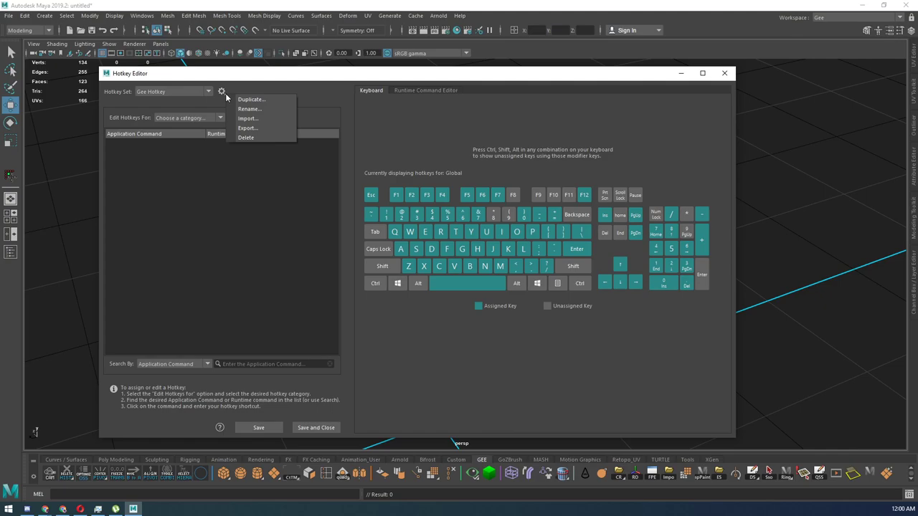
pyautogui.click(206, 90)
# Delete the Maya Default Duplicate hotkey set
pyautogui.click(208, 92)
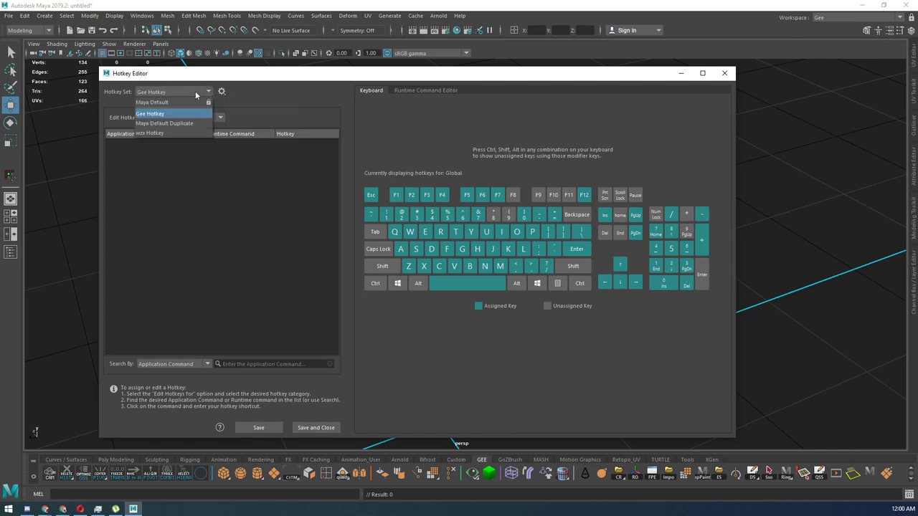
pyautogui.click(170, 128)
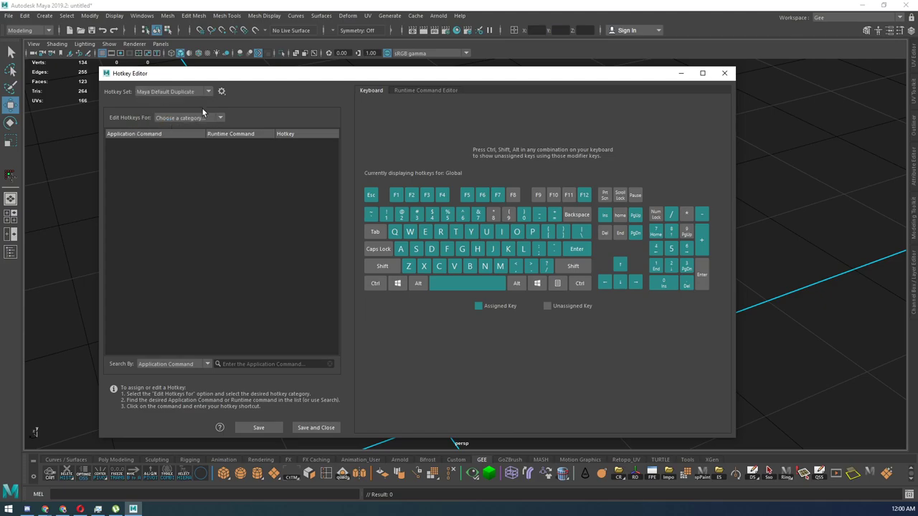
pyautogui.click(222, 91)
pyautogui.click(245, 138)
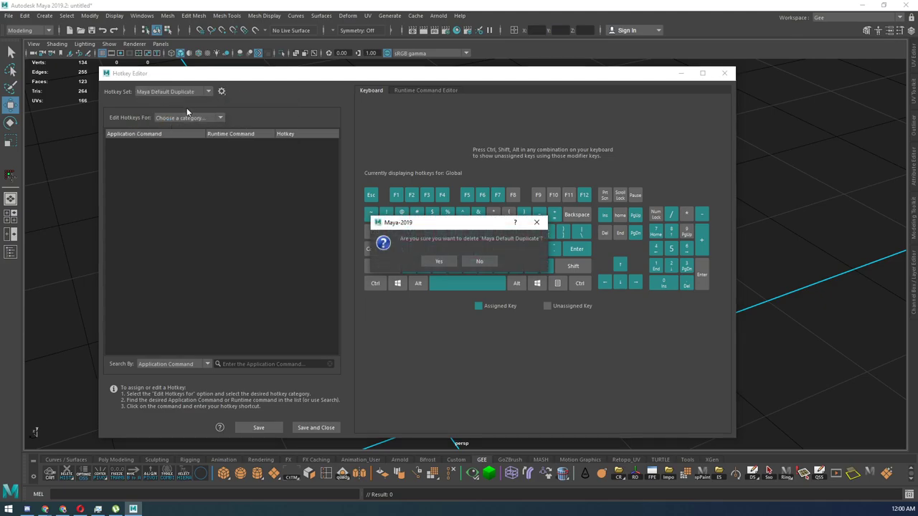
pyautogui.click(436, 261)
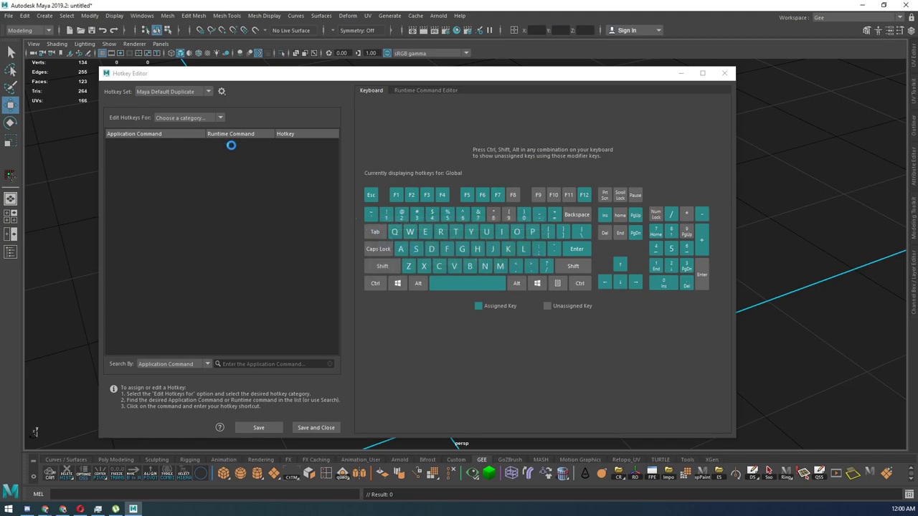
# Look at the naming dialog for duplicating the Maya Default hotkey set, without creating a copy
pyautogui.click(201, 92)
pyautogui.click(265, 105)
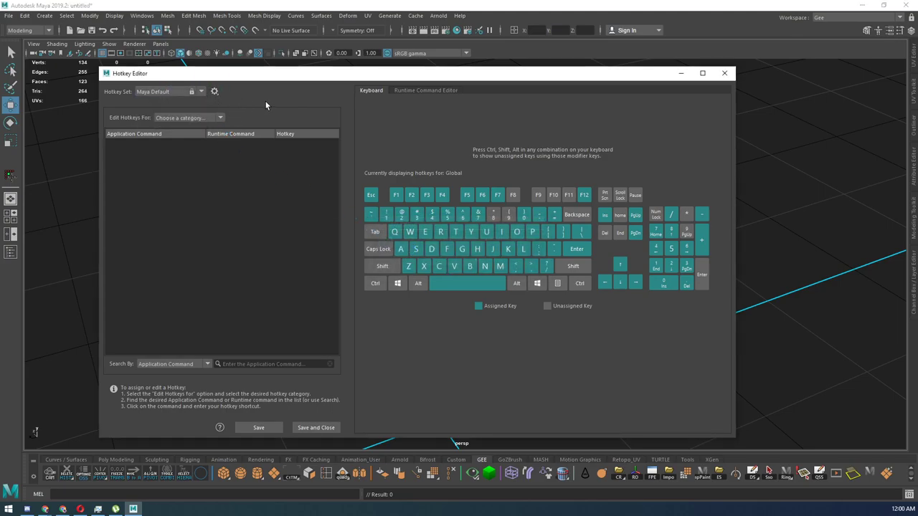
pyautogui.click(214, 91)
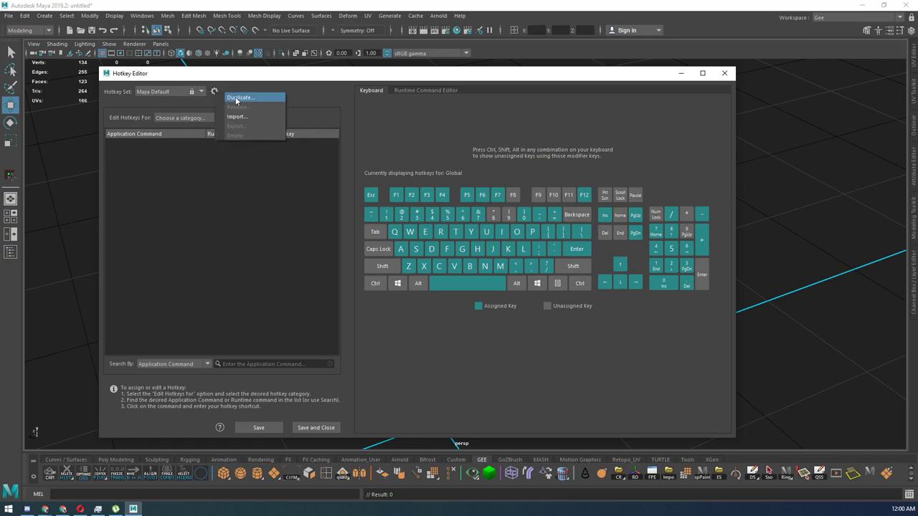
pyautogui.click(236, 99)
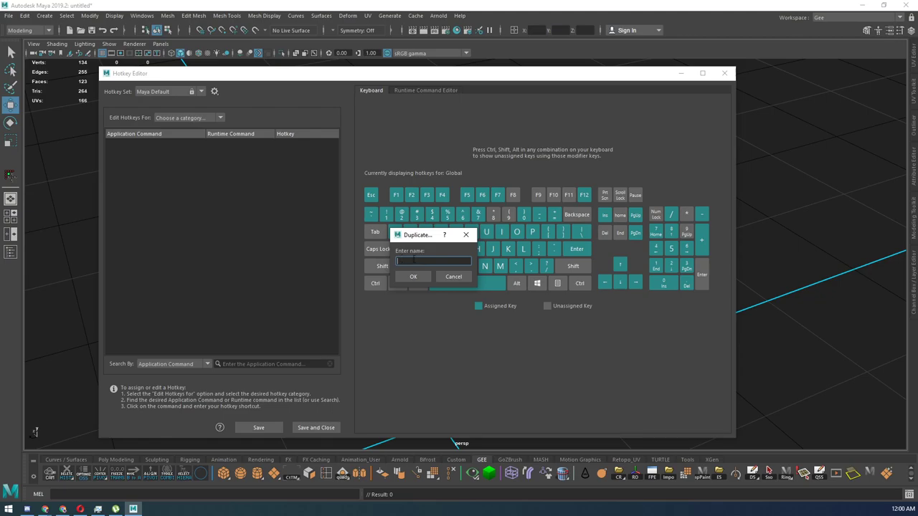
pyautogui.click(453, 276)
# Look at the list of available hotkey sets and close the Hotkey Editor without switching sets
pyautogui.click(200, 93)
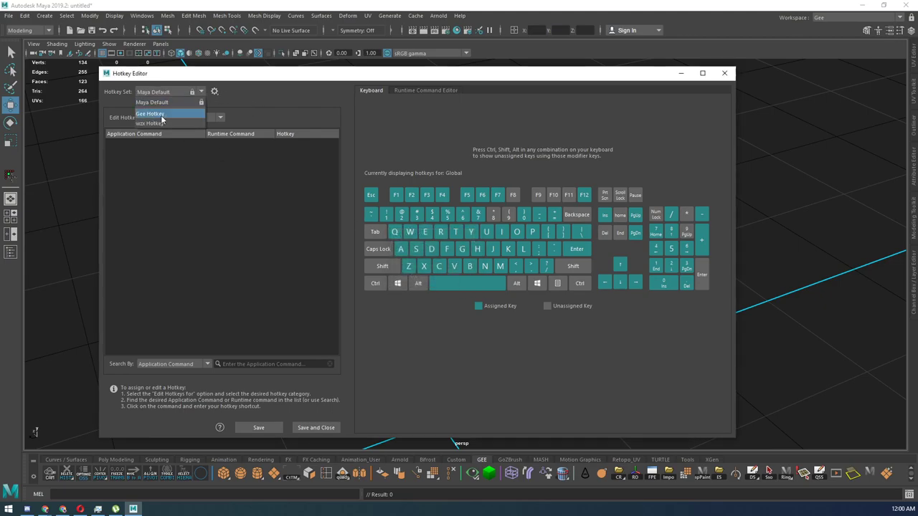
pyautogui.click(250, 95)
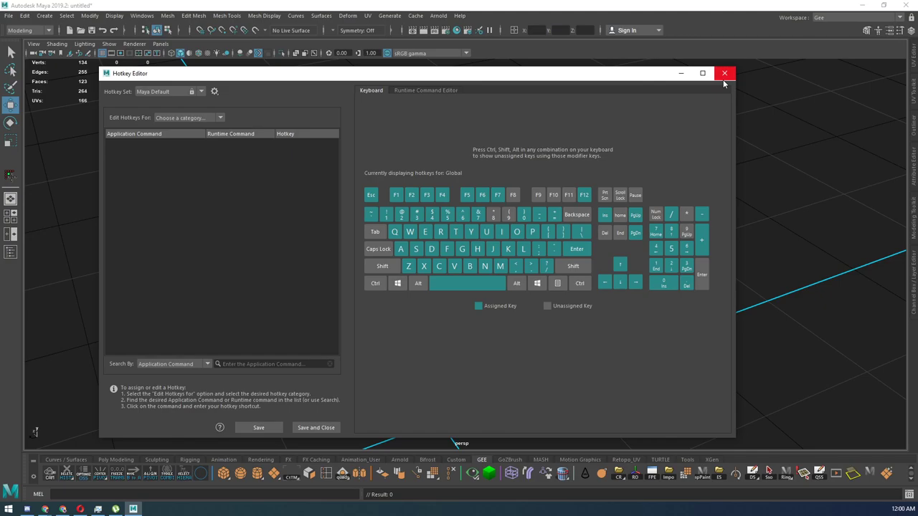
pyautogui.click(725, 74)
pyautogui.keyDown('alt'); pyautogui.moveTo(348, 90); pyautogui.dragTo(187, 33); pyautogui.keyUp('alt')
# Open the layout options of the Gee workspace and examine the menu sets that can be linked to it
pyautogui.click(143, 16)
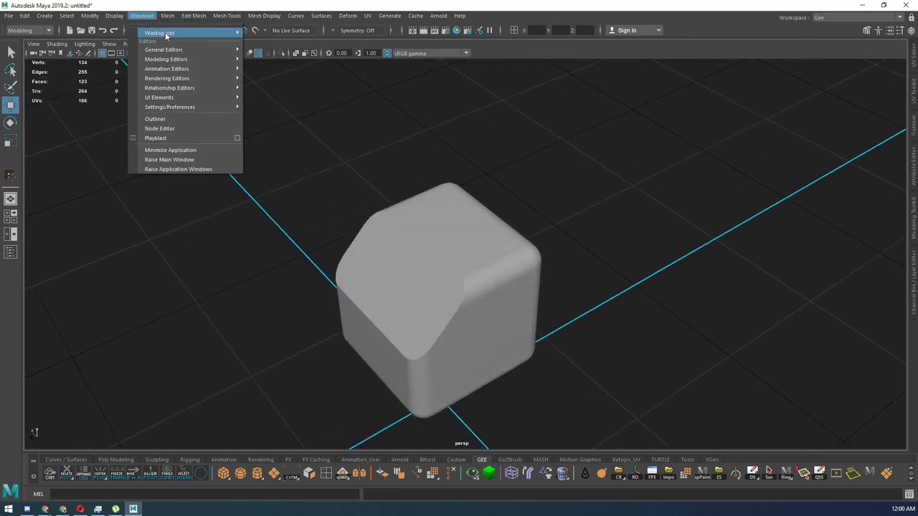
pyautogui.moveTo(170, 35)
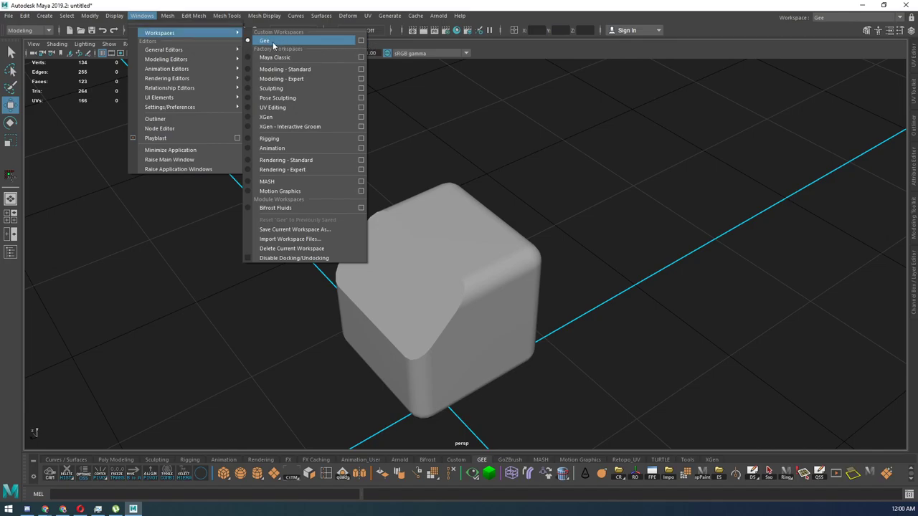
pyautogui.click(361, 40)
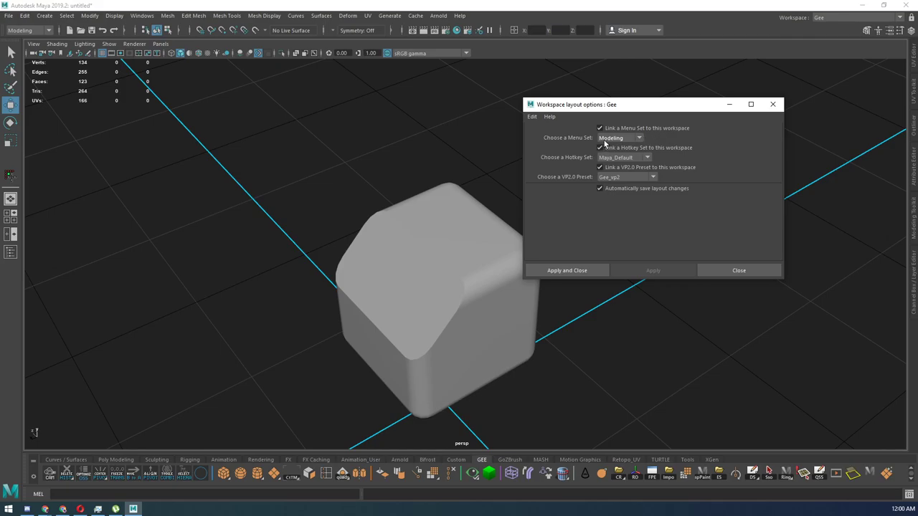
pyautogui.click(639, 138)
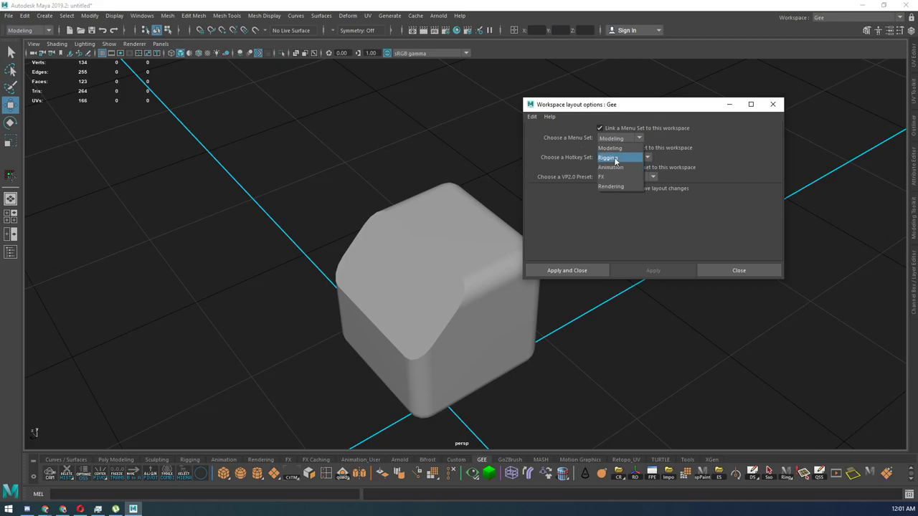
pyautogui.click(49, 31)
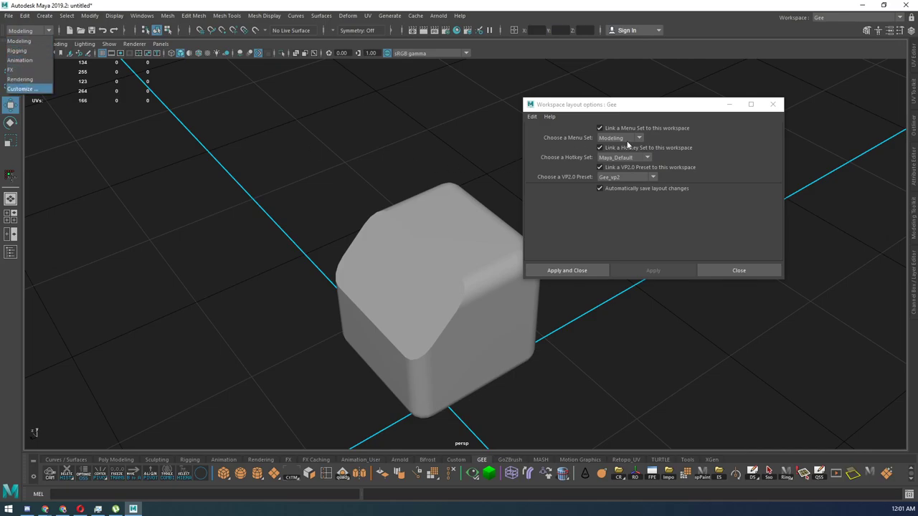
pyautogui.click(694, 135)
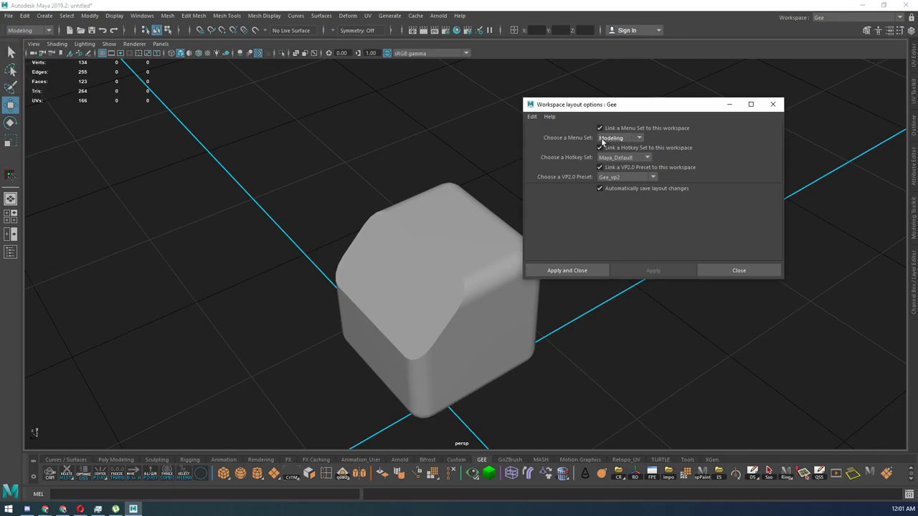
pyautogui.click(639, 138)
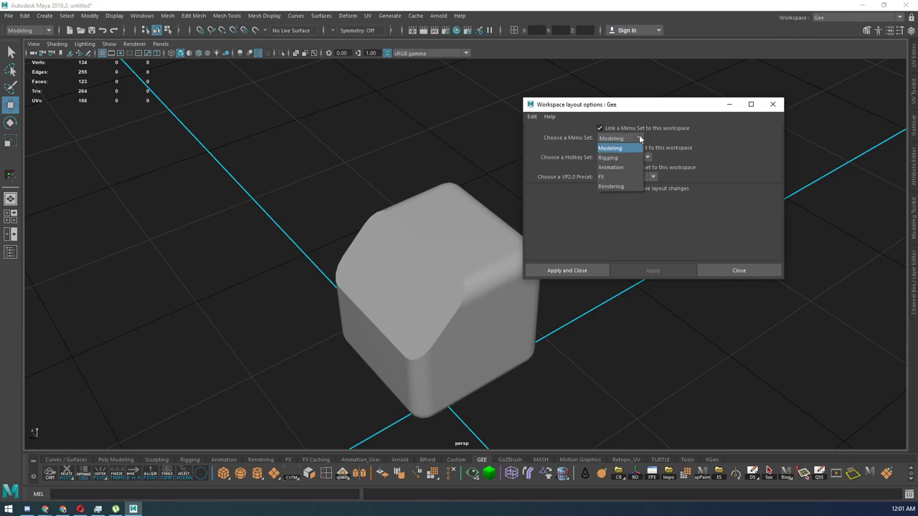
pyautogui.click(686, 140)
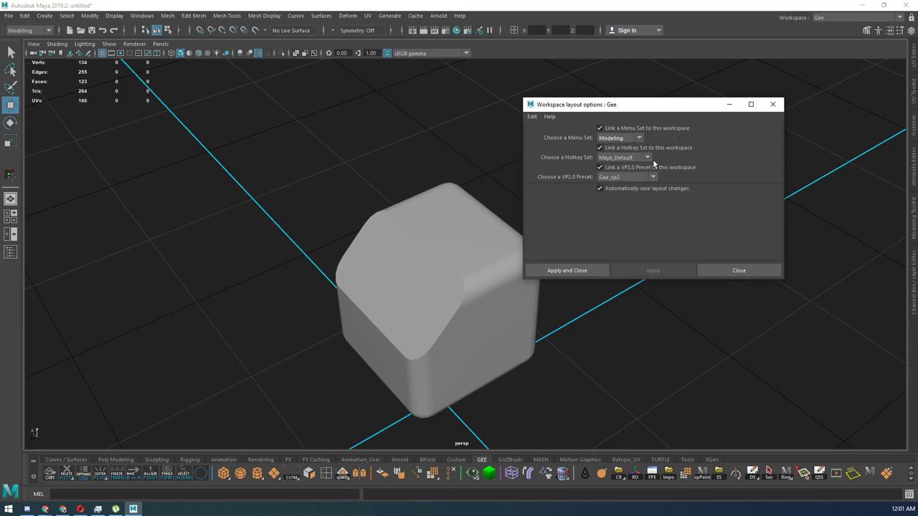
# Try to link the Gee_Hotkey hotkey set to the Gee workspace
pyautogui.click(651, 159)
pyautogui.click(622, 165)
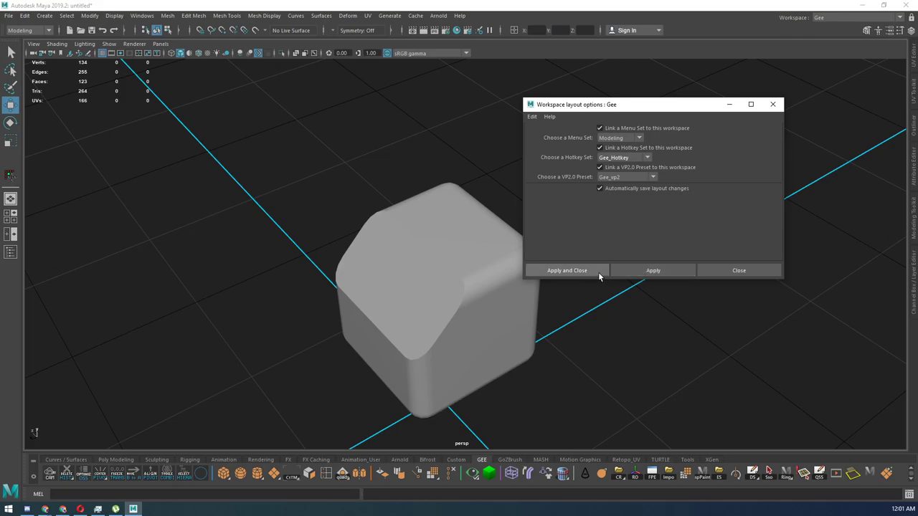
pyautogui.click(566, 270)
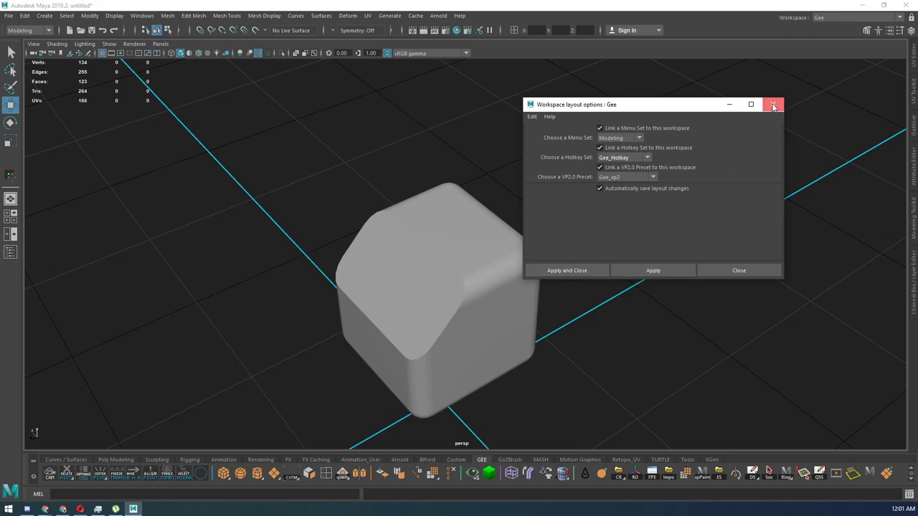
pyautogui.scroll(-3, 717, 168)
pyautogui.keyDown('alt'); pyautogui.moveTo(643, 141); pyautogui.dragTo(600, 136); pyautogui.keyUp('alt')
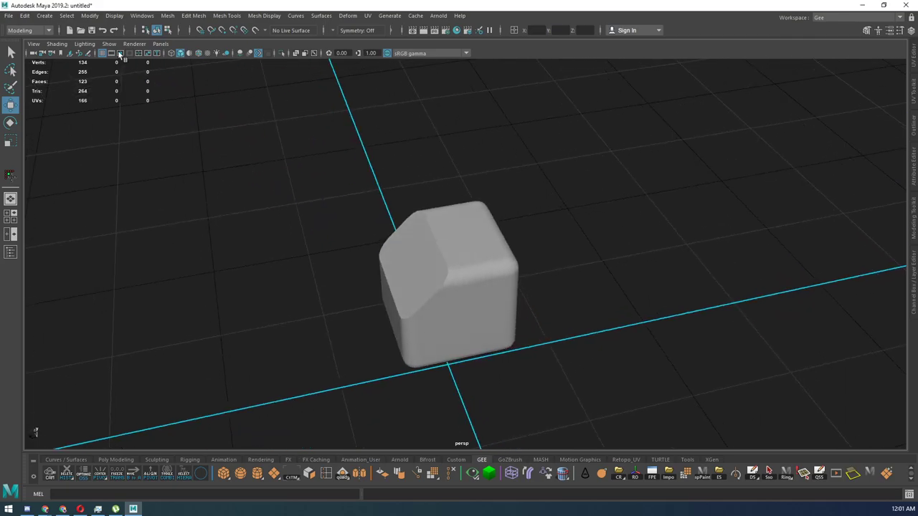
# Look at the Save Preferences command without running it
pyautogui.click(8, 15)
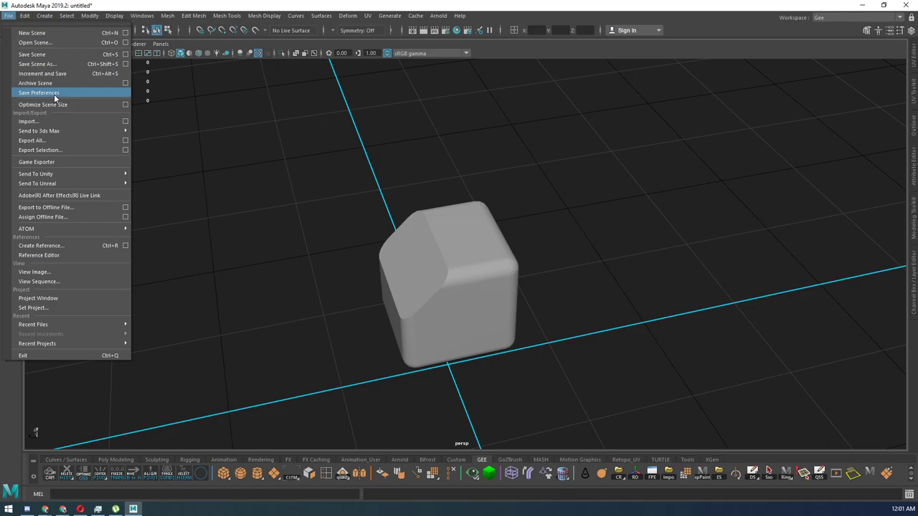
pyautogui.click(371, 167)
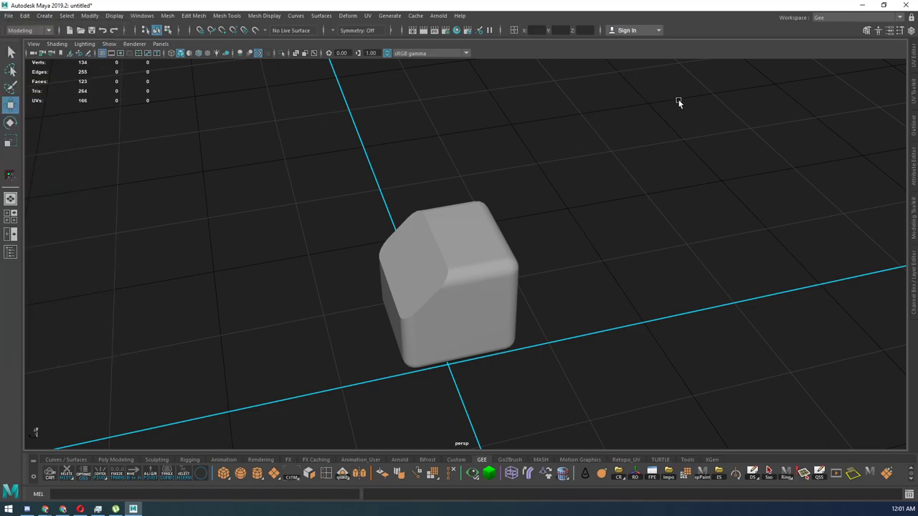
pyautogui.keyDown('alt'); pyautogui.moveTo(609, 164); pyautogui.dragTo(575, 149); pyautogui.keyUp('alt')
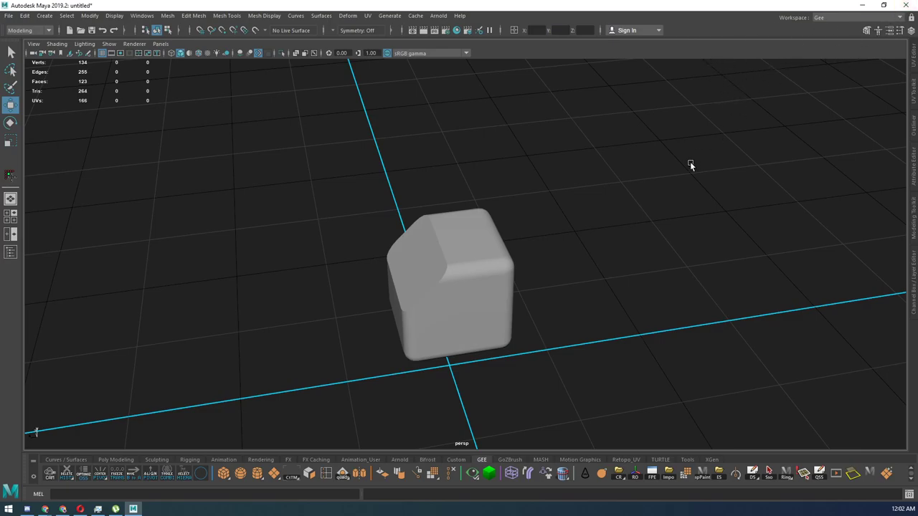
pyautogui.keyDown('alt'); pyautogui.moveTo(558, 157); pyautogui.dragTo(723, 136); pyautogui.keyUp('alt')
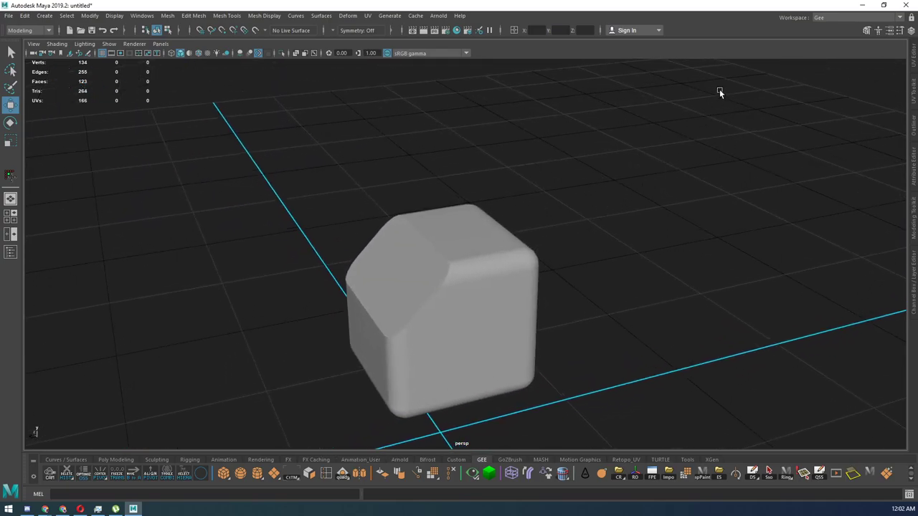
# Reselect the Gee workspace from the list of available workspaces
pyautogui.click(902, 20)
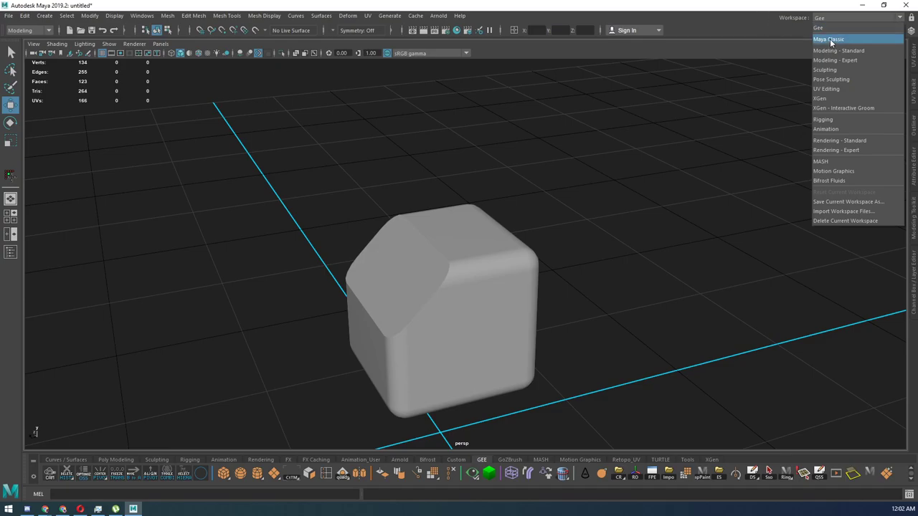
pyautogui.click(818, 27)
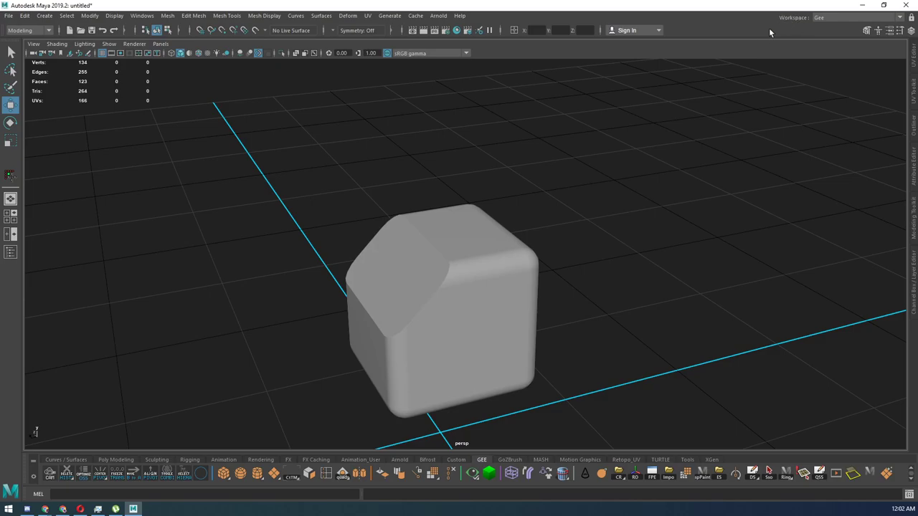
pyautogui.keyDown('alt'); pyautogui.moveTo(559, 137); pyautogui.dragTo(535, 126); pyautogui.keyUp('alt')
# Check the active hotkey set in the Hotkey Editor, close it and look at the list of available workspaces
pyautogui.click(142, 16)
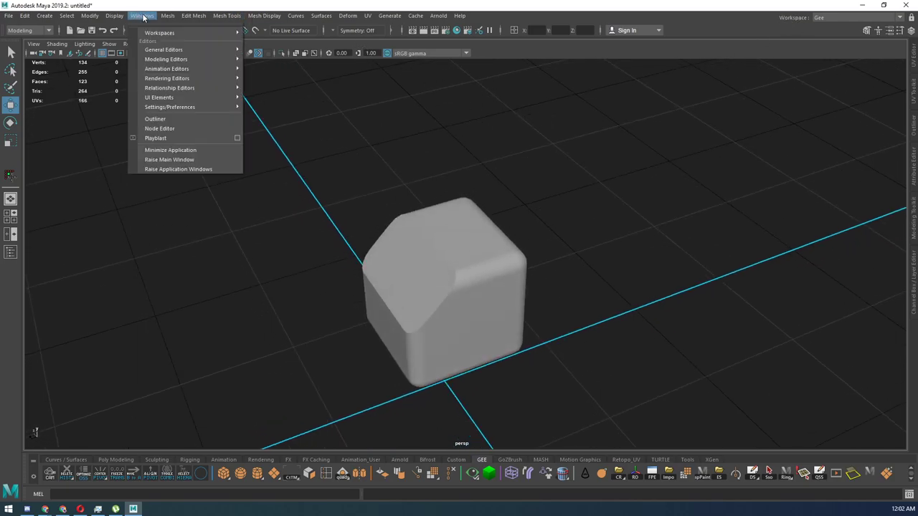
pyautogui.moveTo(163, 111)
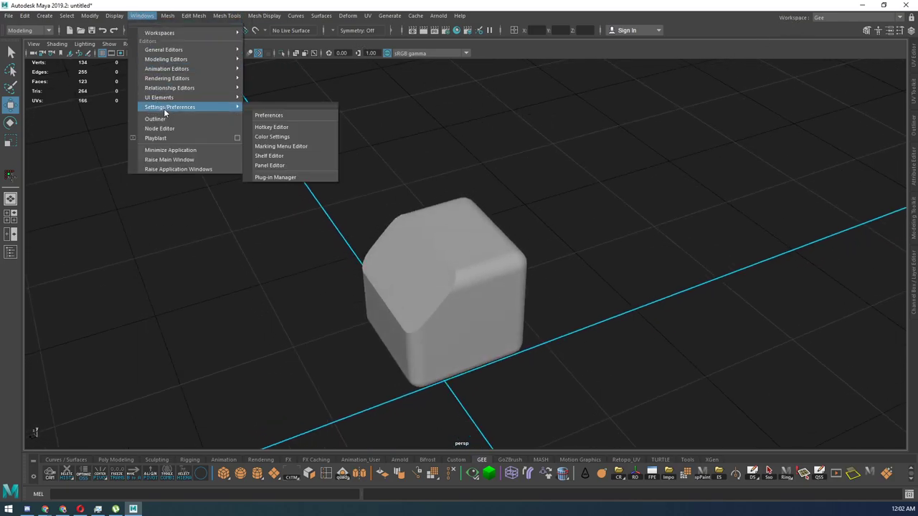
pyautogui.click(272, 128)
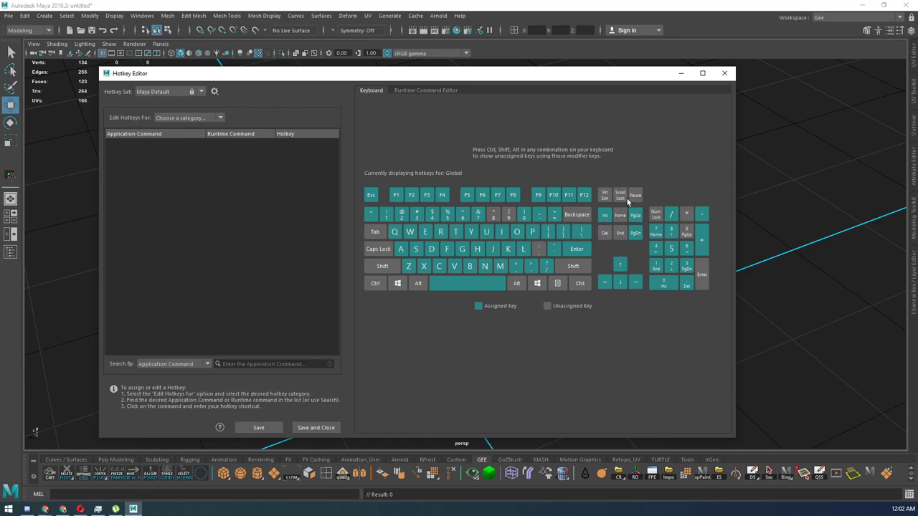
pyautogui.click(724, 73)
pyautogui.click(844, 21)
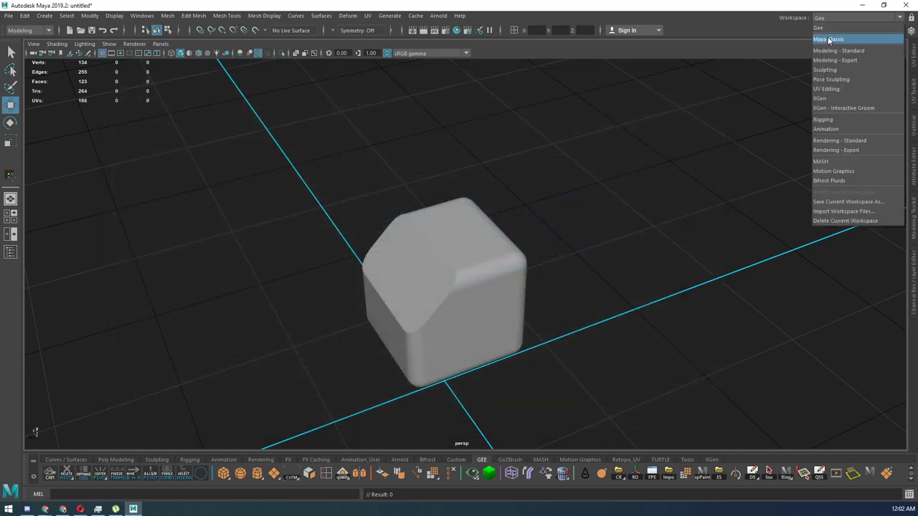
pyautogui.click(788, 42)
# Link the Gee_Hotkey hotkey set to the Gee workspace in its layout options and apply the change
pyautogui.click(142, 16)
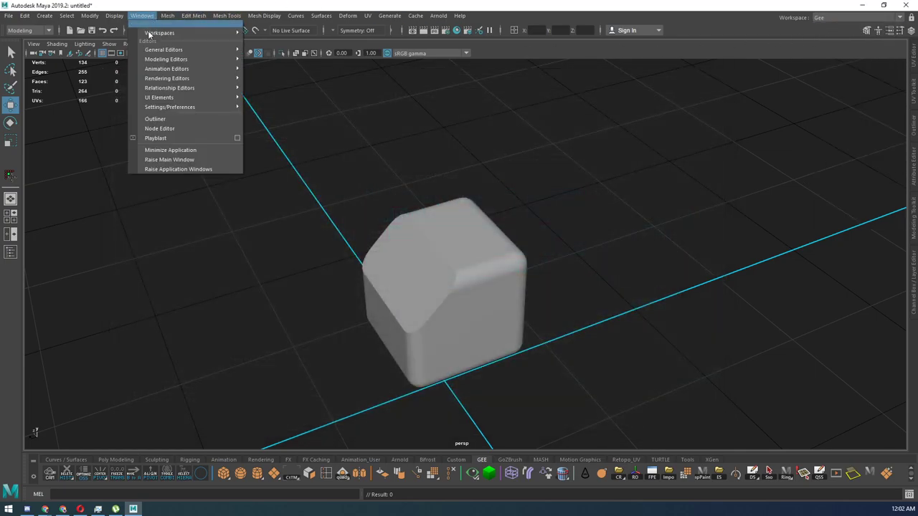
pyautogui.moveTo(237, 33)
pyautogui.click(363, 41)
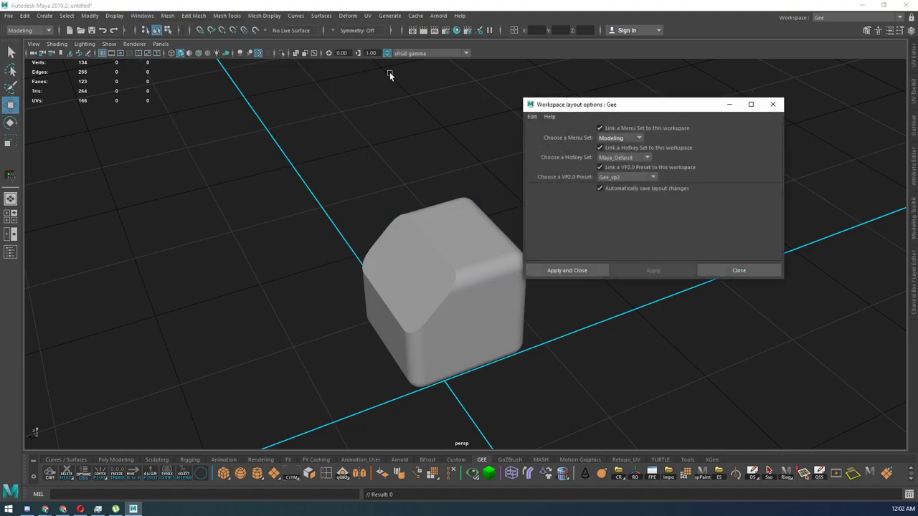
pyautogui.click(648, 160)
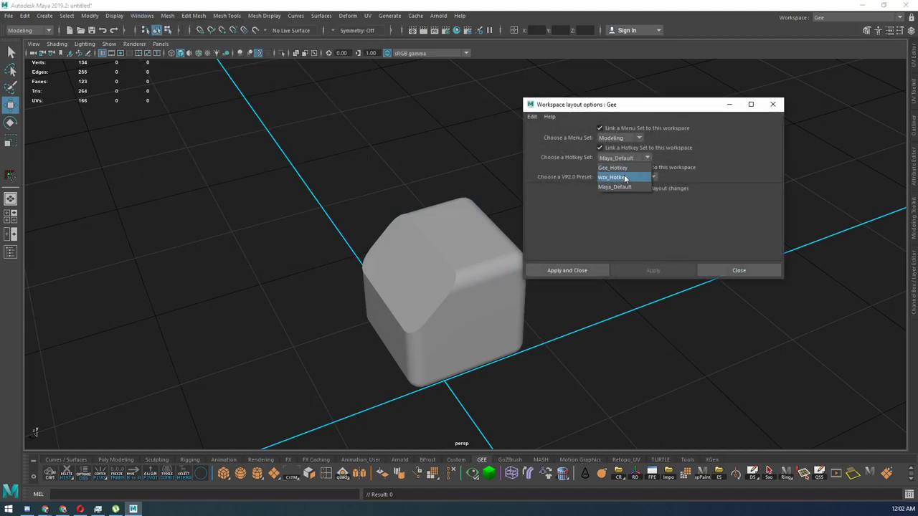
pyautogui.click(622, 167)
pyautogui.click(555, 274)
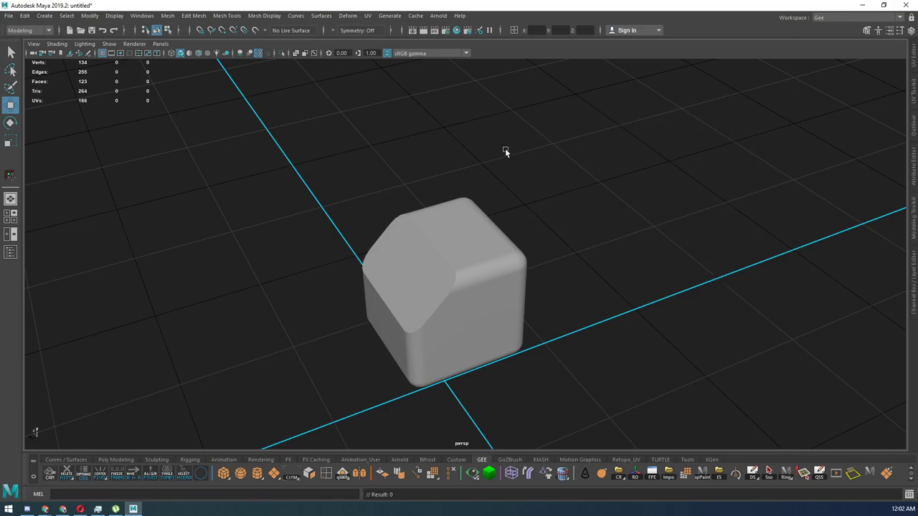
# Open the Hotkey Editor and list the Custom Scripts commands of the Gee Hotkey set
pyautogui.click(142, 15)
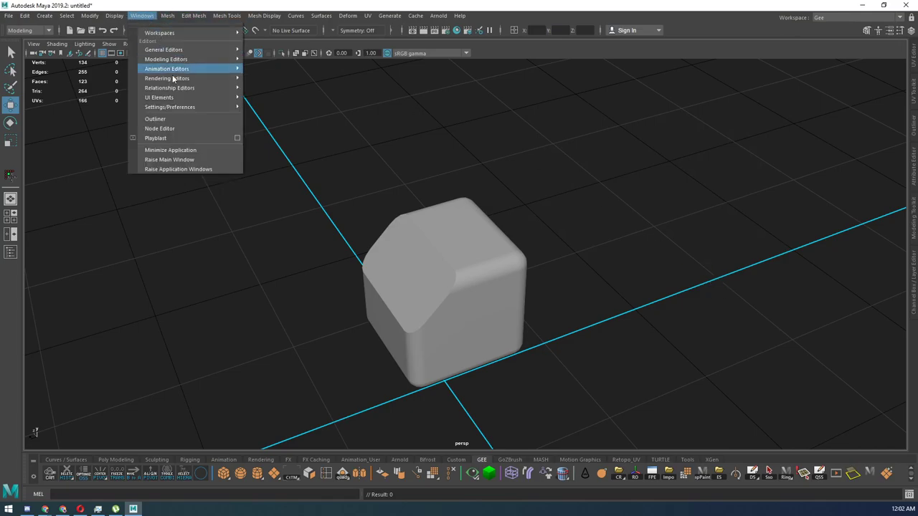
pyautogui.moveTo(190, 107)
pyautogui.click(280, 128)
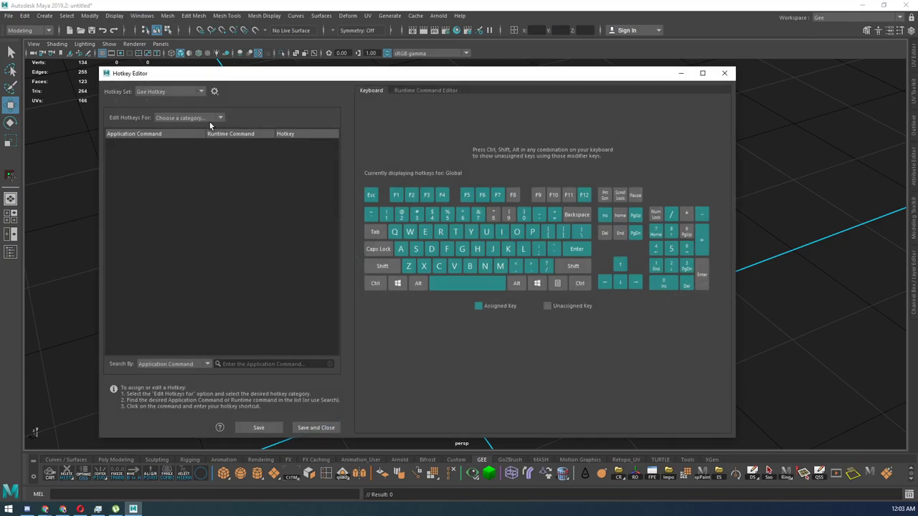
pyautogui.click(221, 118)
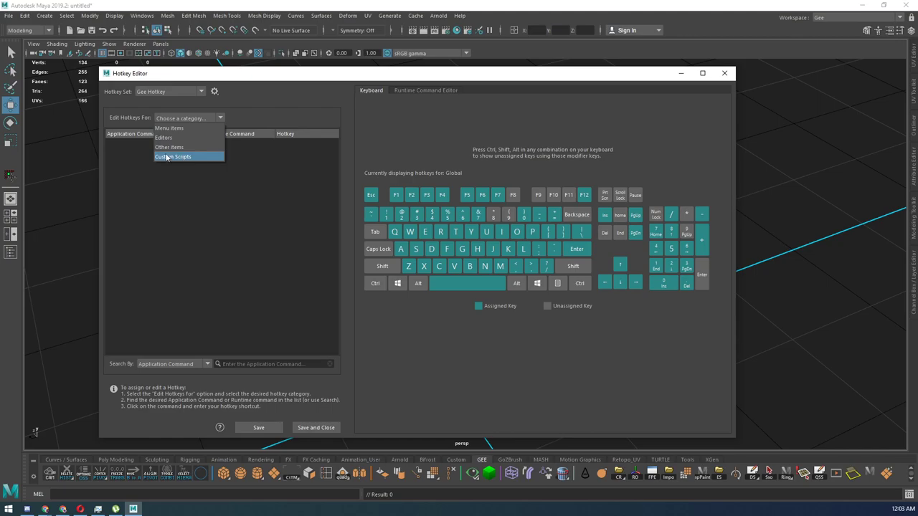
pyautogui.click(175, 158)
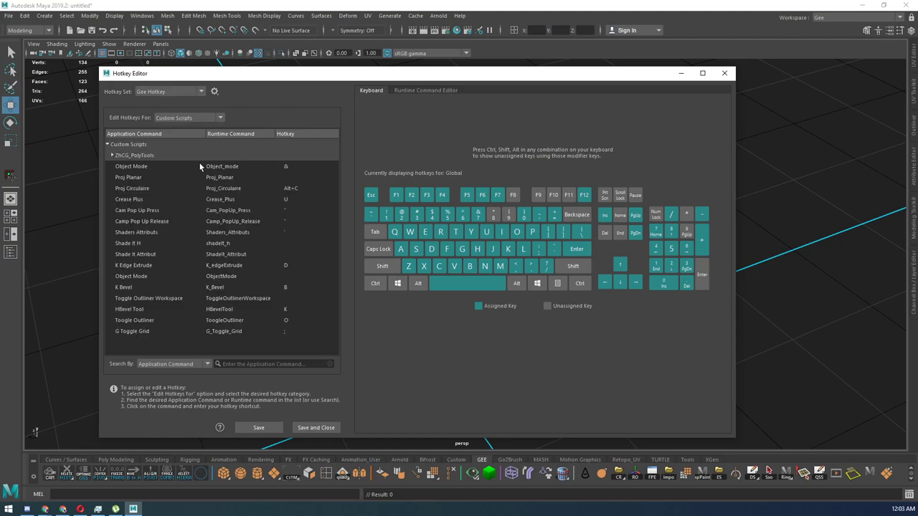
# Show the runtime command script of K Bevel and select its entire code
pyautogui.click(147, 288)
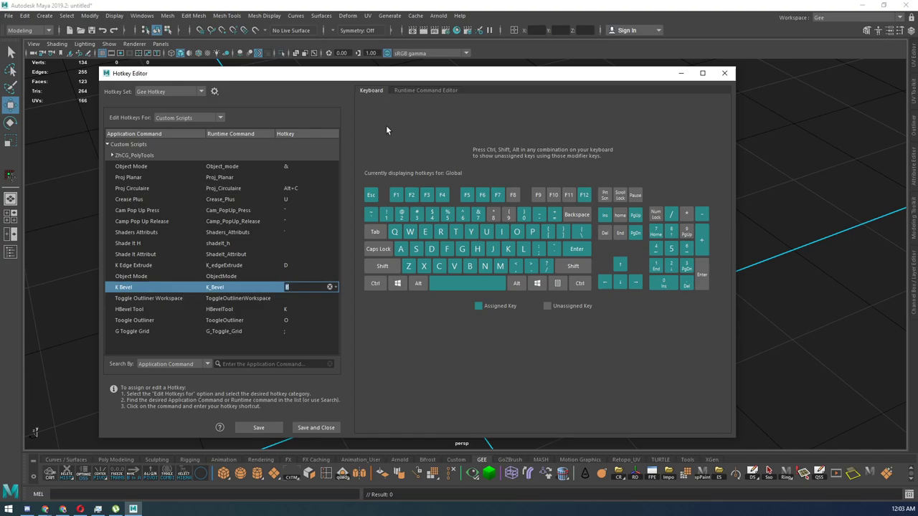
pyautogui.click(302, 338)
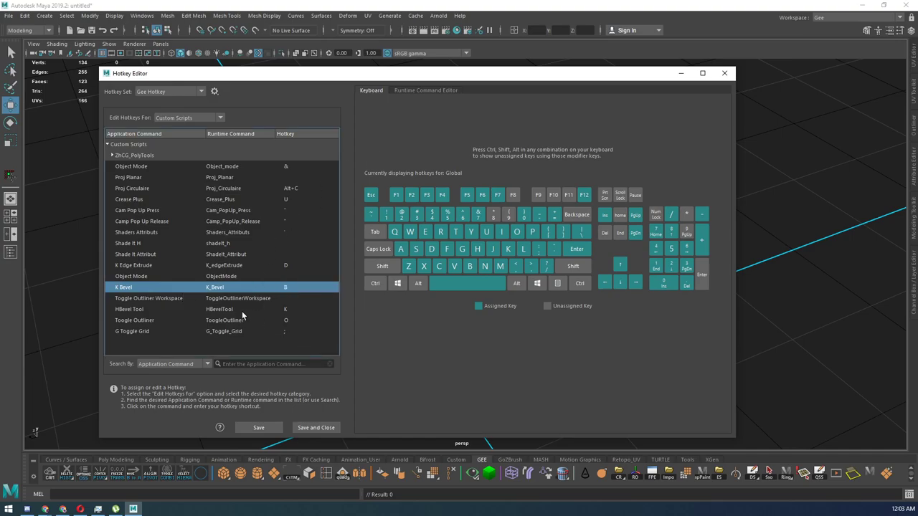
pyautogui.click(417, 91)
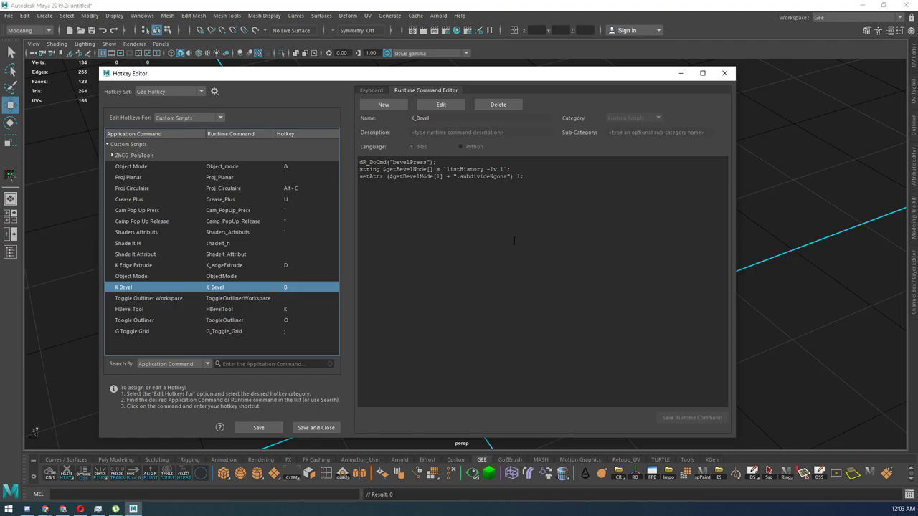
pyautogui.moveTo(549, 180); pyautogui.dragTo(329, 140)
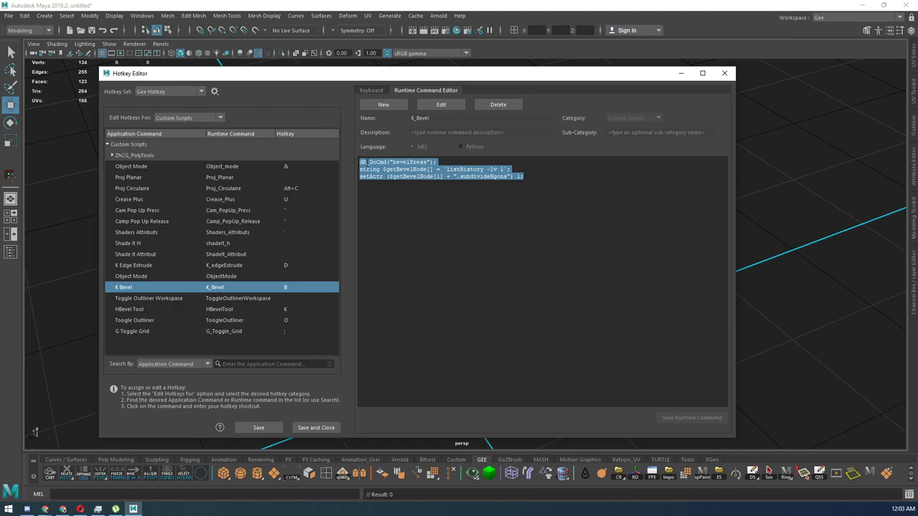
# Review the three lines of the K_Bevel script by highlighting the whole code once more, and clear the highlight
pyautogui.click(410, 170)
pyautogui.moveTo(359, 162); pyautogui.dragTo(536, 177)
pyautogui.click(479, 175)
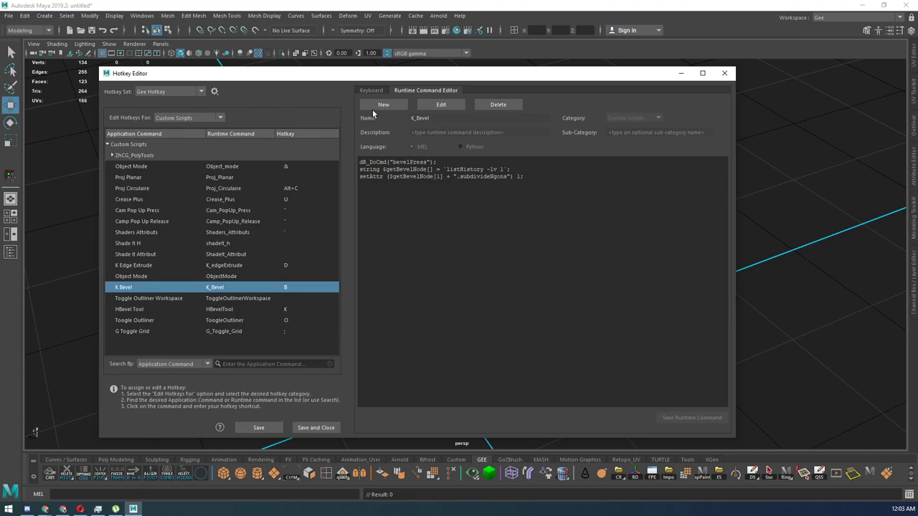
pyautogui.click(243, 347)
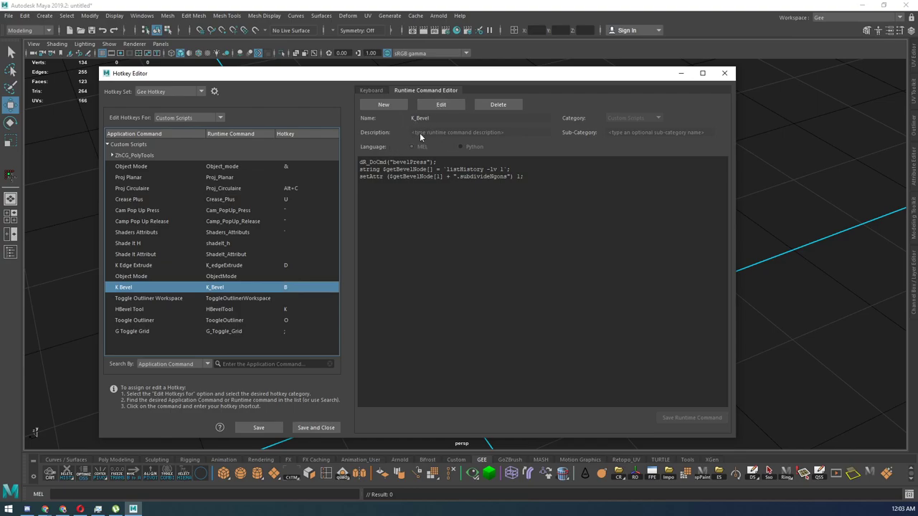
# Open the K_Bevel runtime command for editing and set its description to "Best Beveling tool"
pyautogui.click(441, 105)
pyautogui.click(443, 119)
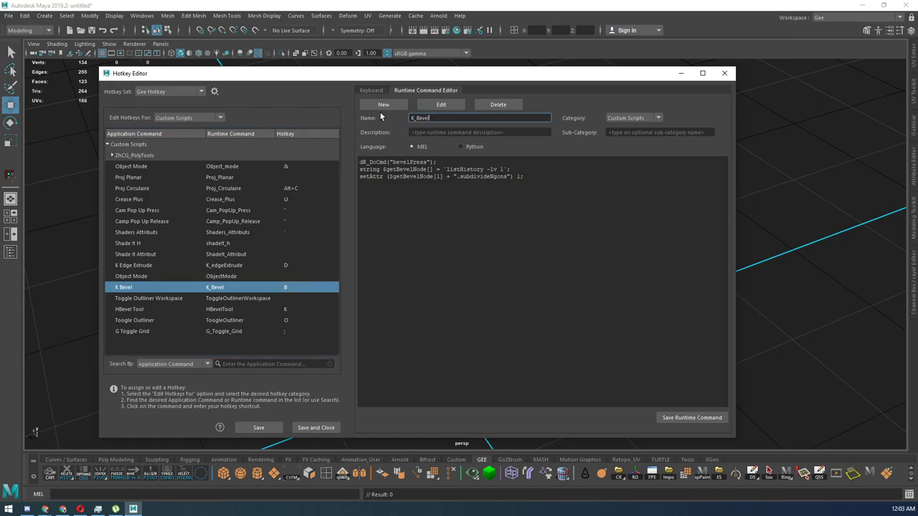
pyautogui.click(432, 134)
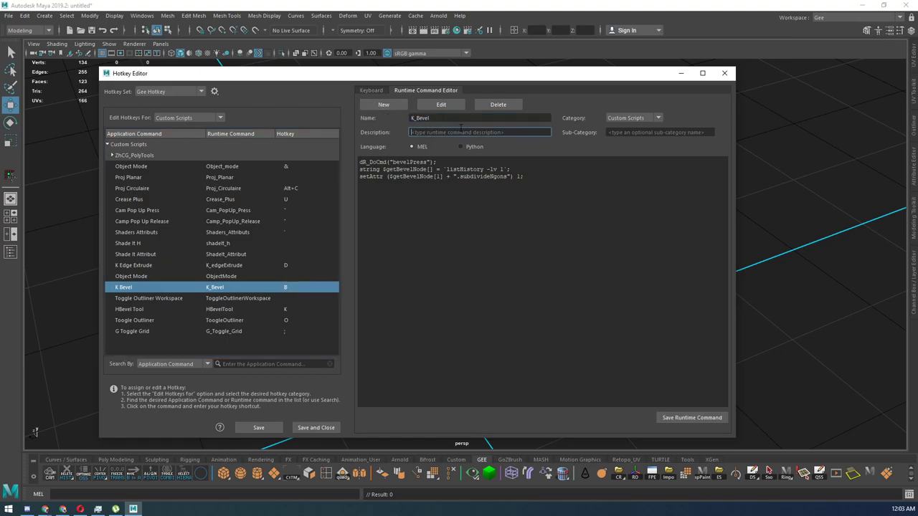
pyautogui.write('Best Beveling tool')
# Try to save the runtime command under the name "K Bevel", with a space instead of the underscore
pyautogui.click(419, 119)
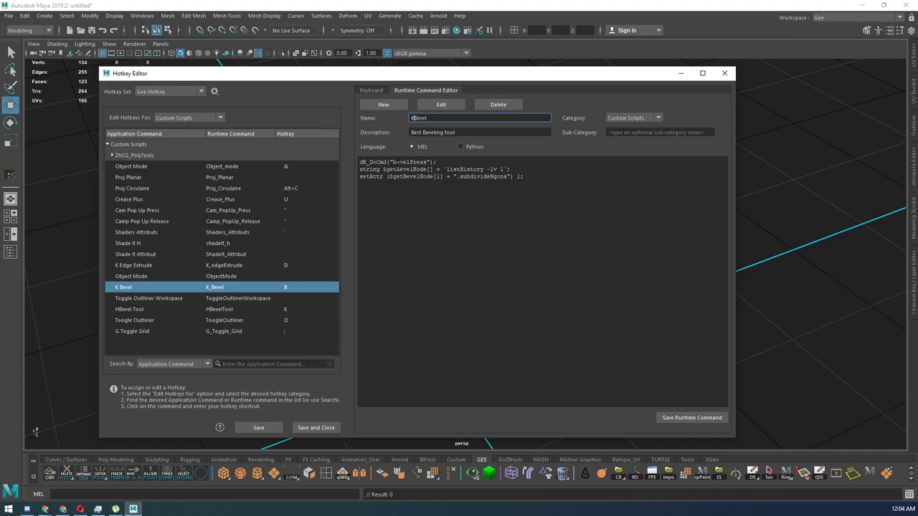
pyautogui.click(691, 418)
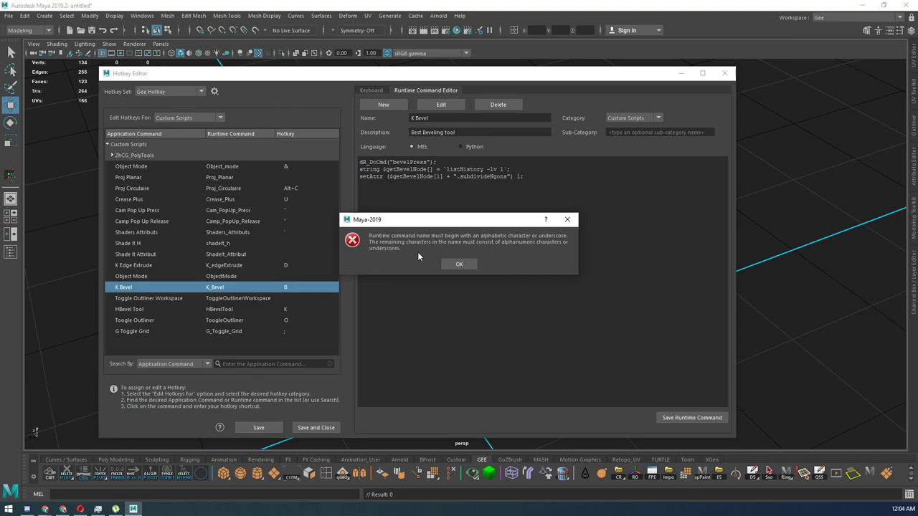
pyautogui.click(459, 265)
# Restore the underscore in the name K_Bevel and save the runtime command
pyautogui.click(414, 118)
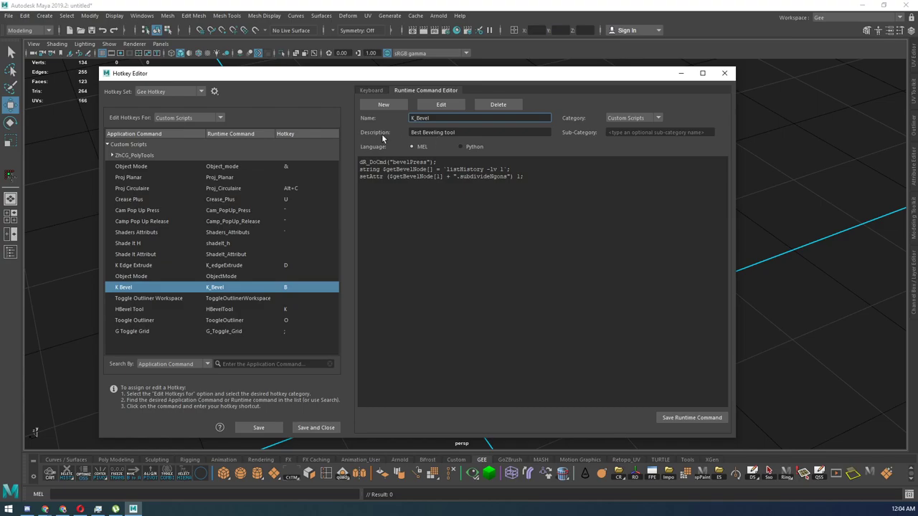
pyautogui.press('BackSpace')
pyautogui.write('_')
pyautogui.click(683, 418)
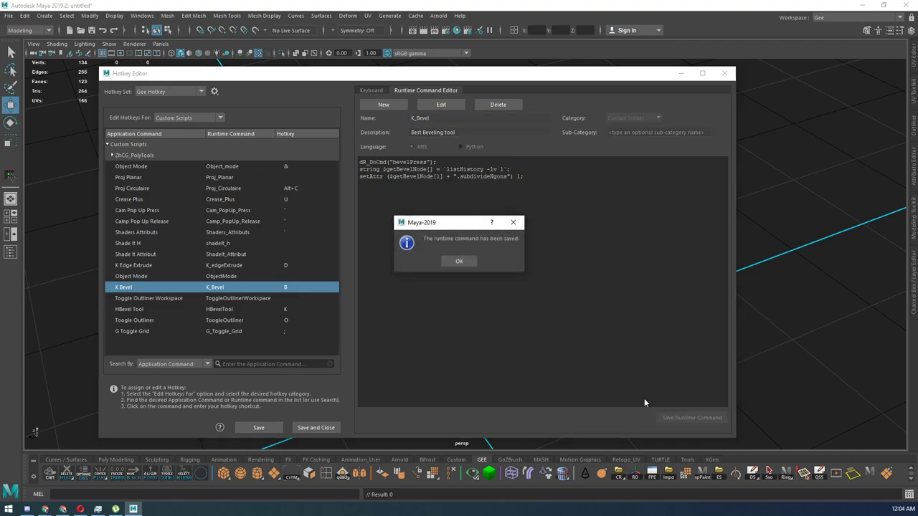
pyautogui.click(458, 261)
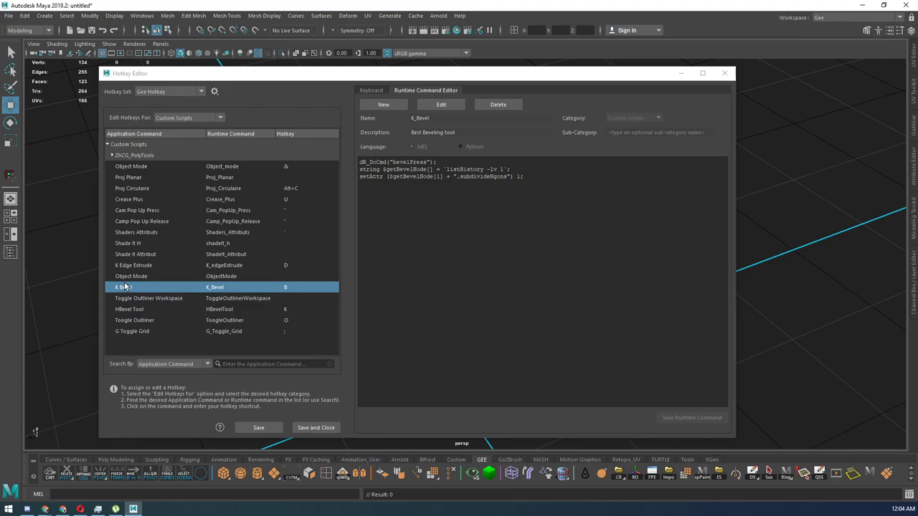
# Open the hotkey entry of K Bevel to show where its shortcut is assigned, and close the Hotkey Editor
pyautogui.click(296, 290)
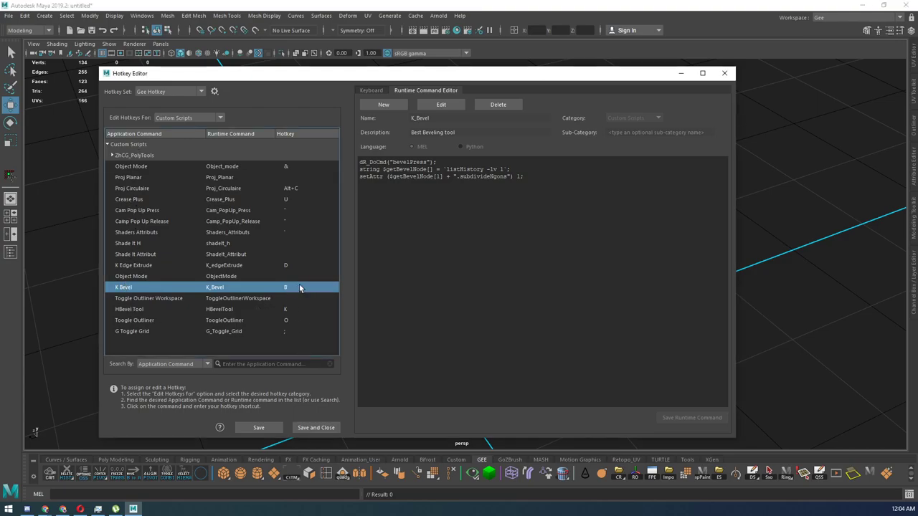
pyautogui.click(295, 296)
pyautogui.click(302, 287)
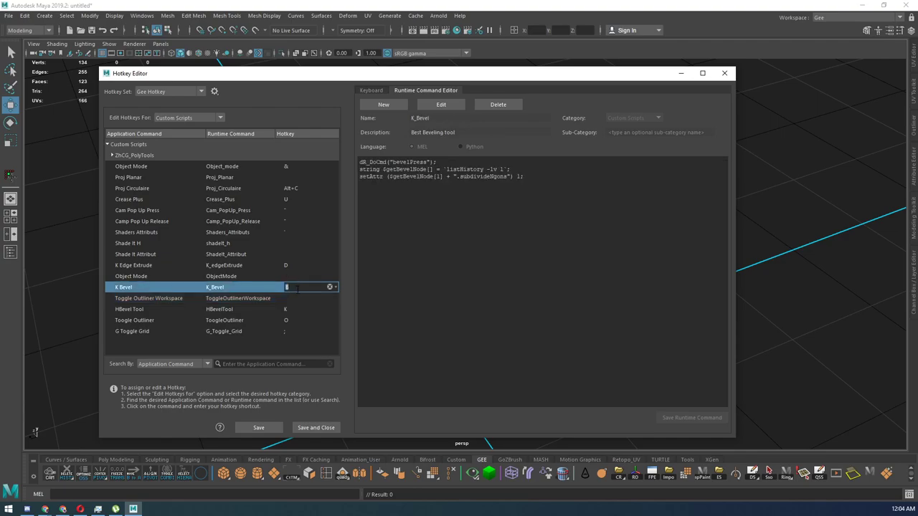
pyautogui.click(266, 348)
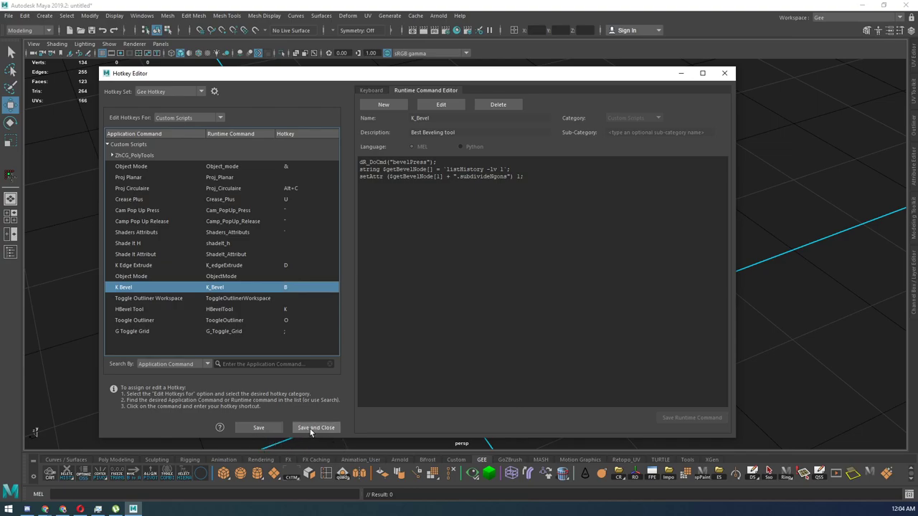
pyautogui.click(724, 73)
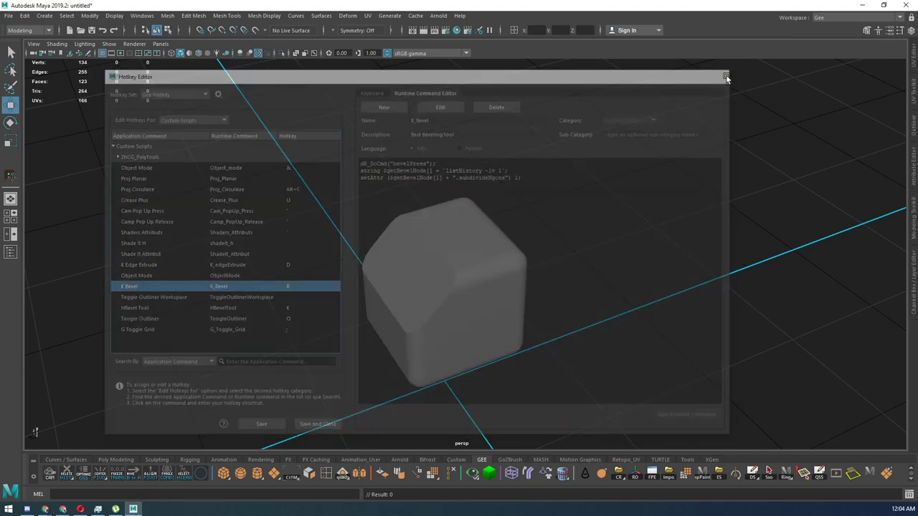
# Switch to the Maya Classic workspace and extrude the cube's sloped corner face without any thickness
pyautogui.click(848, 18)
pyautogui.click(830, 35)
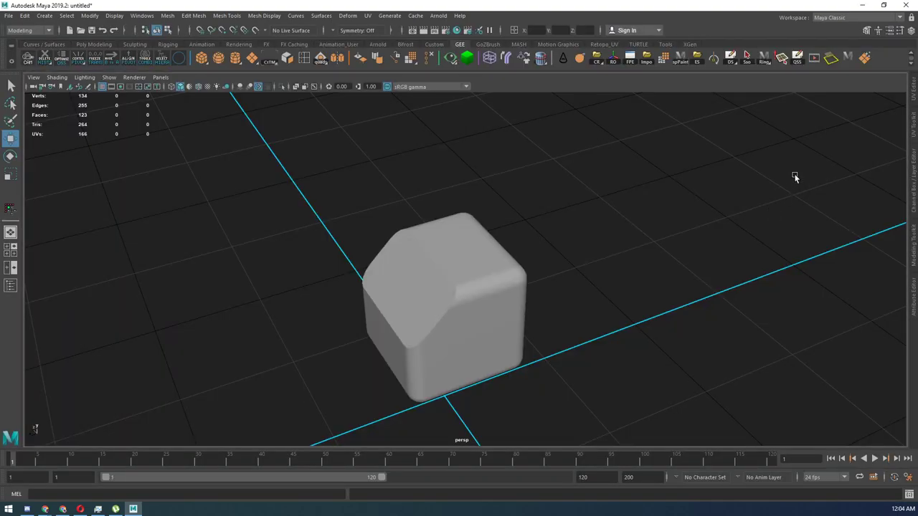
pyautogui.click(482, 292)
pyautogui.moveTo(482, 243); pyautogui.dragTo(461, 250, button='right')
pyautogui.keyDown('alt'); pyautogui.moveTo(461, 250); pyautogui.dragTo(421, 269); pyautogui.keyUp('alt')
pyautogui.moveTo(409, 243); pyautogui.dragTo(411, 278, button='right')
pyautogui.click(426, 310)
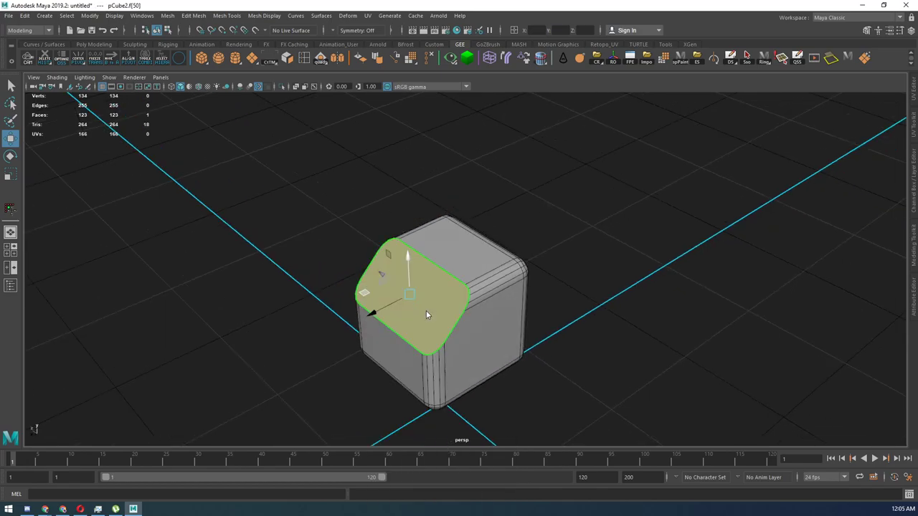
pyautogui.keyDown('shift'); pyautogui.moveTo(425, 310); pyautogui.dragTo(428, 302, button='right'); pyautogui.keyUp('shift')
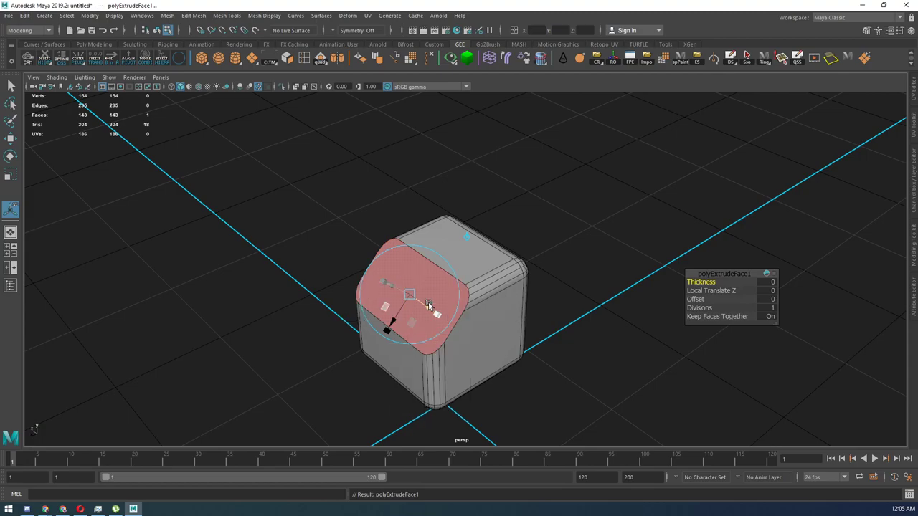
pyautogui.press('w')
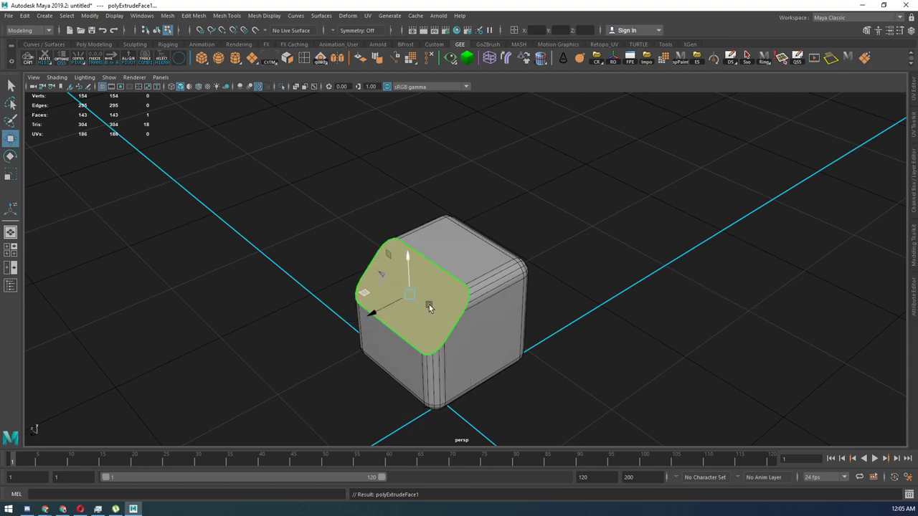
# Convert the selected sloped face to edges and apply the standard Bevel with its default options
pyautogui.keyDown('ctrl'); pyautogui.moveTo(428, 305); pyautogui.dragTo(445, 269, button='right'); pyautogui.keyUp('ctrl')
pyautogui.keyDown('alt'); pyautogui.moveTo(446, 269); pyautogui.dragTo(494, 309); pyautogui.keyUp('alt')
pyautogui.hotkey('ctrl', 'b')
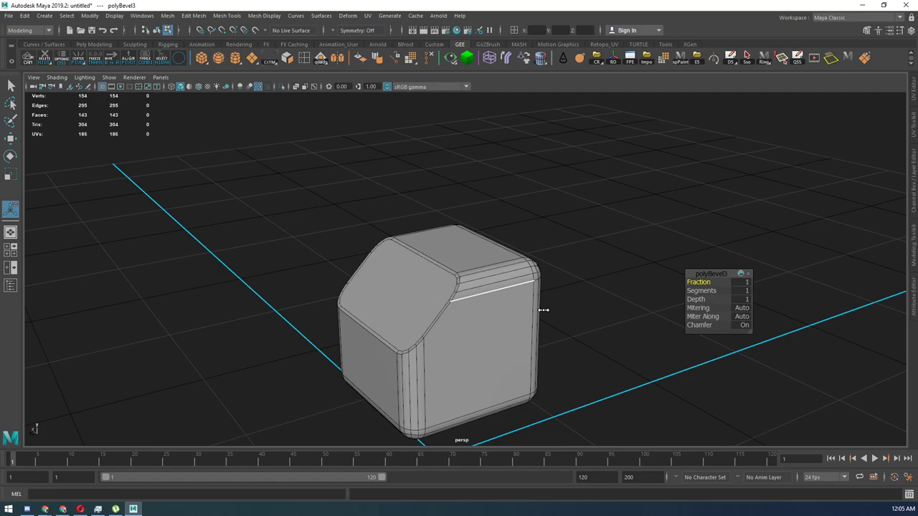
pyautogui.press('w')
pyautogui.keyDown('alt'); pyautogui.moveTo(519, 322); pyautogui.dragTo(442, 309); pyautogui.keyUp('alt')
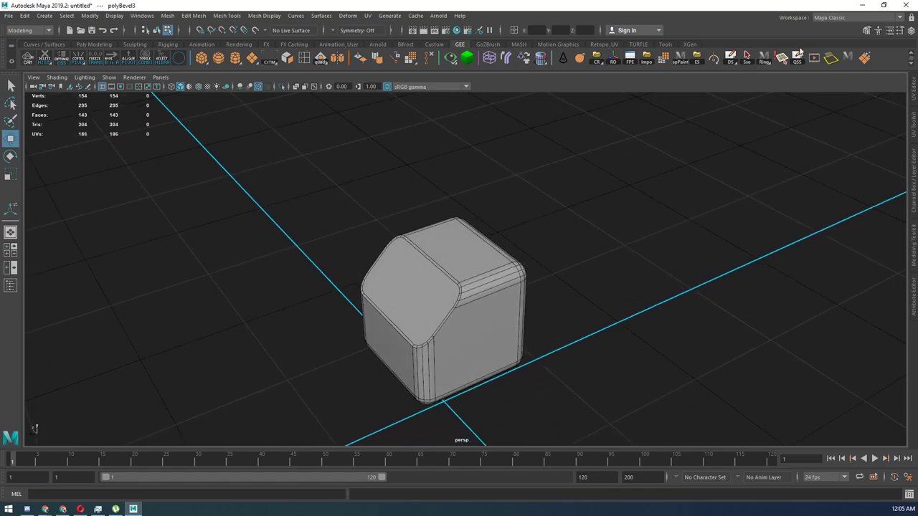
# Switch back to the Gee workspace and delete the whole beveled cube in object mode
pyautogui.click(835, 18)
pyautogui.click(835, 29)
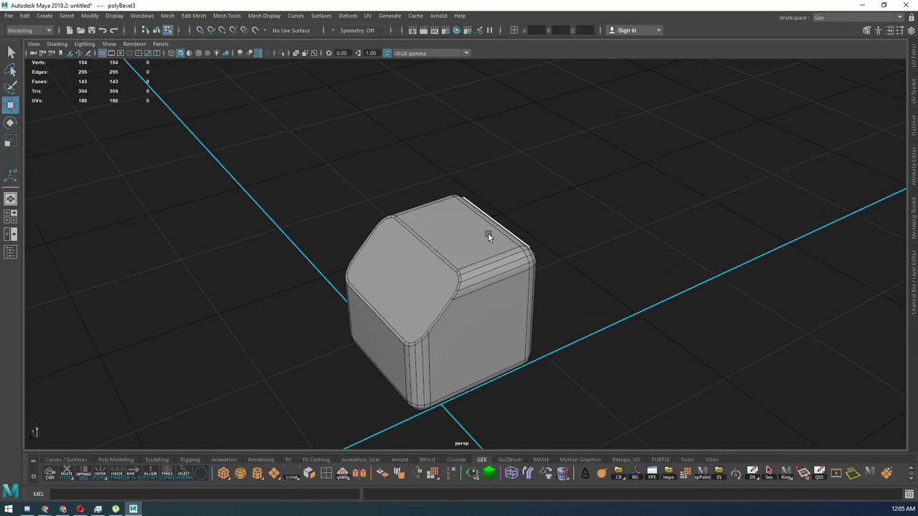
pyautogui.keyDown('alt'); pyautogui.moveTo(488, 233); pyautogui.dragTo(356, 250); pyautogui.keyUp('alt')
pyautogui.moveTo(454, 243); pyautogui.dragTo(500, 217, button='right')
pyautogui.keyDown('alt'); pyautogui.moveTo(500, 218); pyautogui.dragTo(565, 230); pyautogui.keyUp('alt')
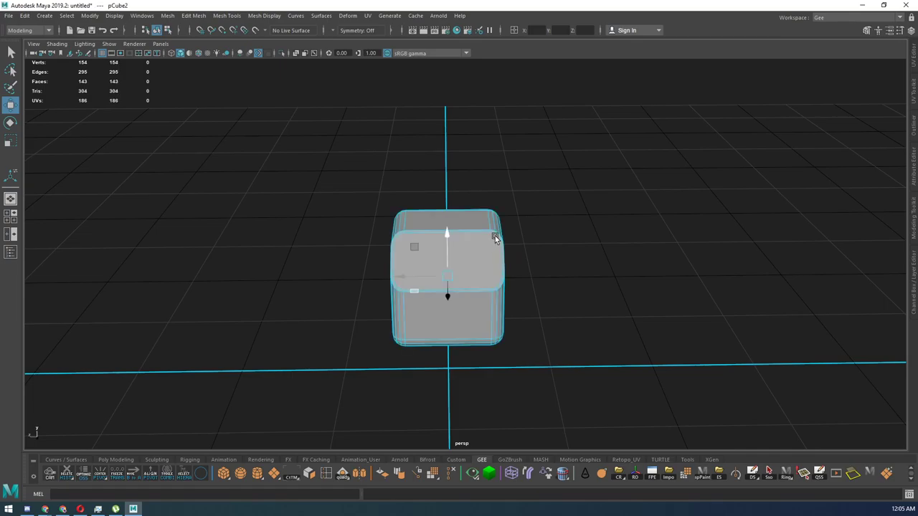
pyautogui.press('Delete')
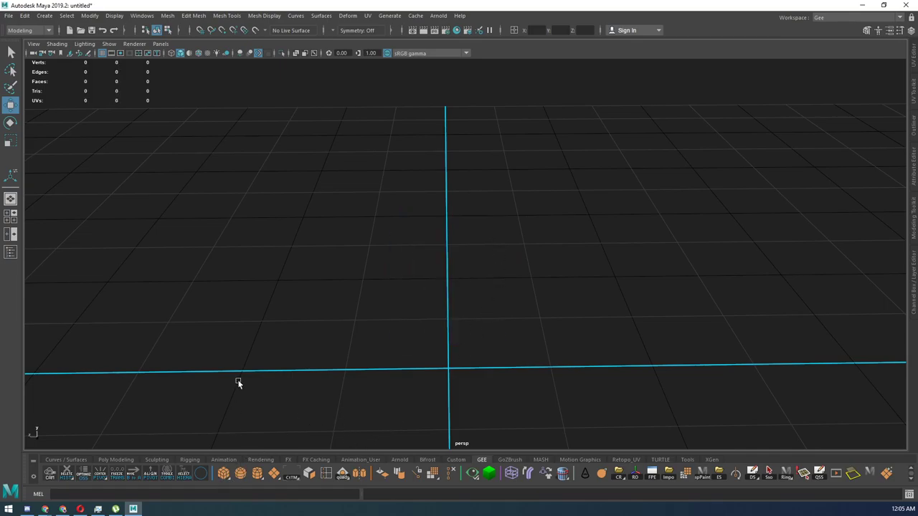
# Create a new polygon cube at the centre of the grid
pyautogui.rightClick(471, 255)
pyautogui.moveTo(470, 251); pyautogui.dragTo(474, 278, button='right')
pyautogui.keyDown('alt'); pyautogui.moveTo(442, 266); pyautogui.dragTo(486, 222); pyautogui.keyUp('alt')
# Select all edges of the new cube and bevel them with the custom bevel tool at an offset of about 0.264
pyautogui.rightClick(486, 223)
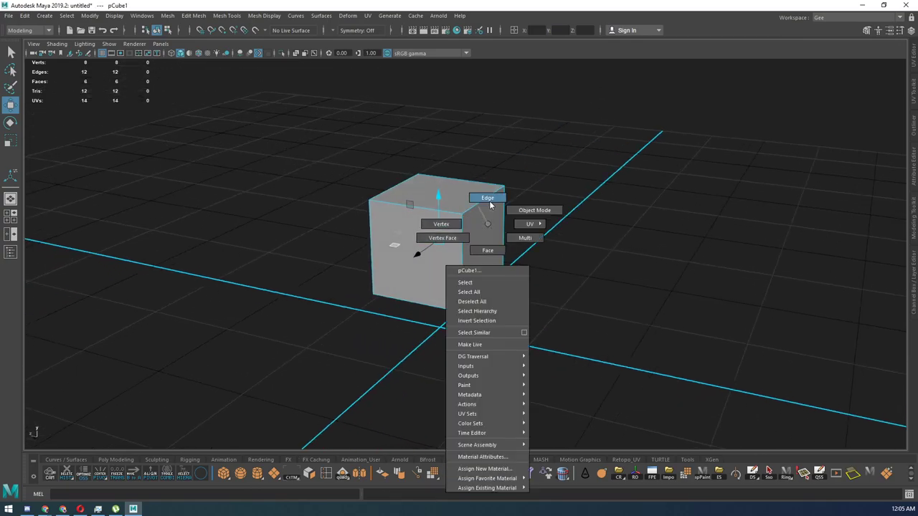
pyautogui.click(341, 141)
pyautogui.moveTo(341, 141); pyautogui.dragTo(548, 262)
pyautogui.hotkey('ctrl', 'b')
pyautogui.keyDown('alt'); pyautogui.moveTo(463, 208); pyautogui.dragTo(567, 297); pyautogui.keyUp('alt')
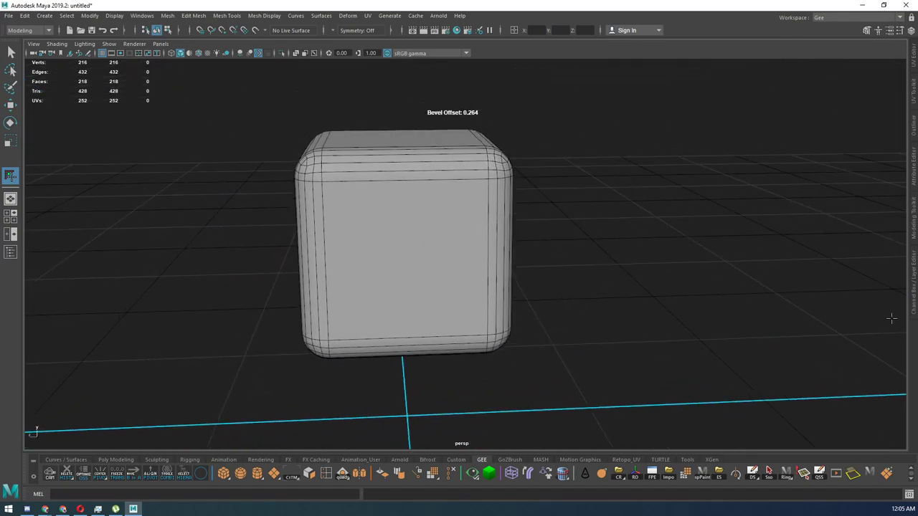